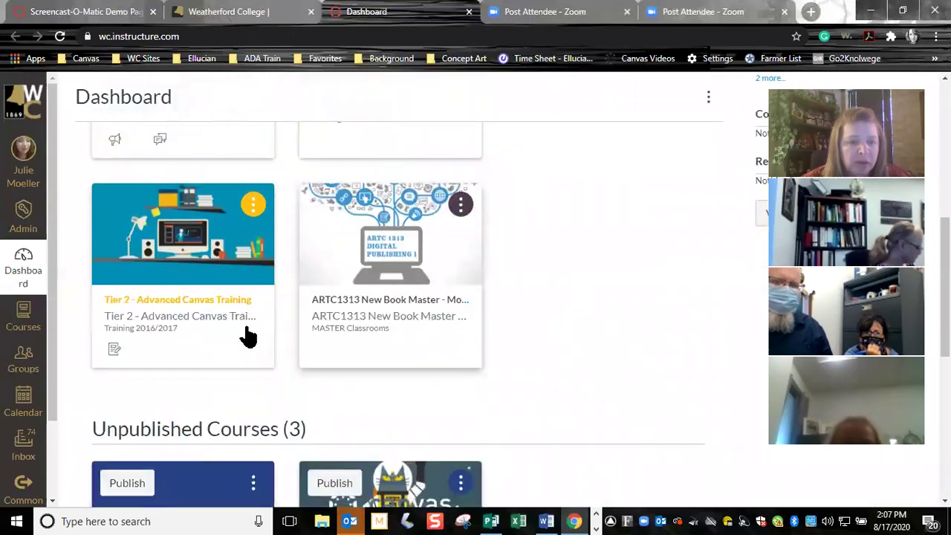
# Open the Tier 2 - Advanced Canvas Training course and look over the module topics on its home page.
pyautogui.click(169, 320)
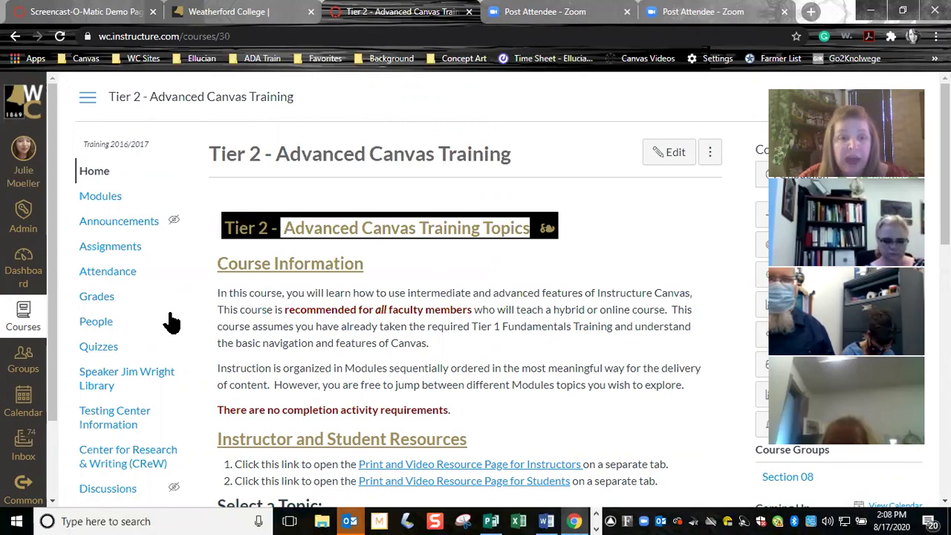
pyautogui.scroll(-3, 300, 357)
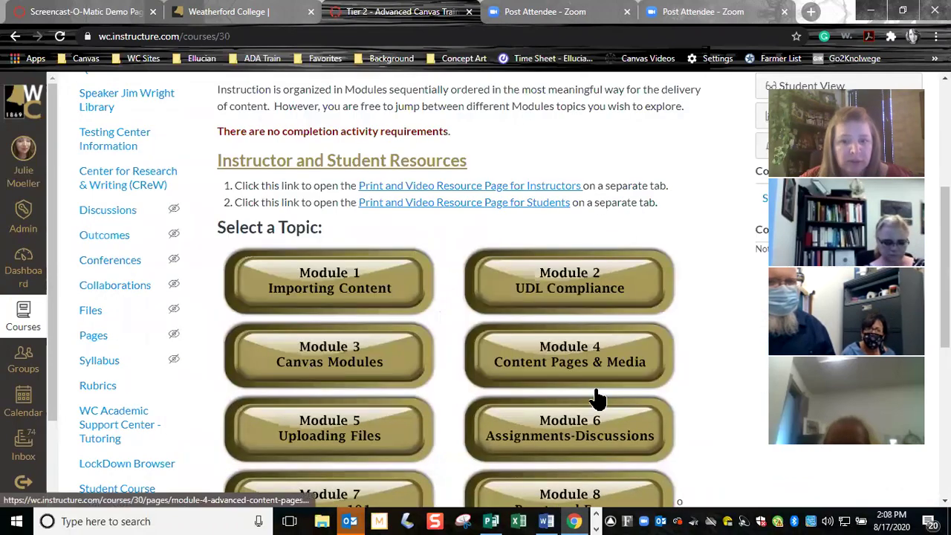
pyautogui.scroll(-1, 599, 401)
pyautogui.scroll(-1, 724, 437)
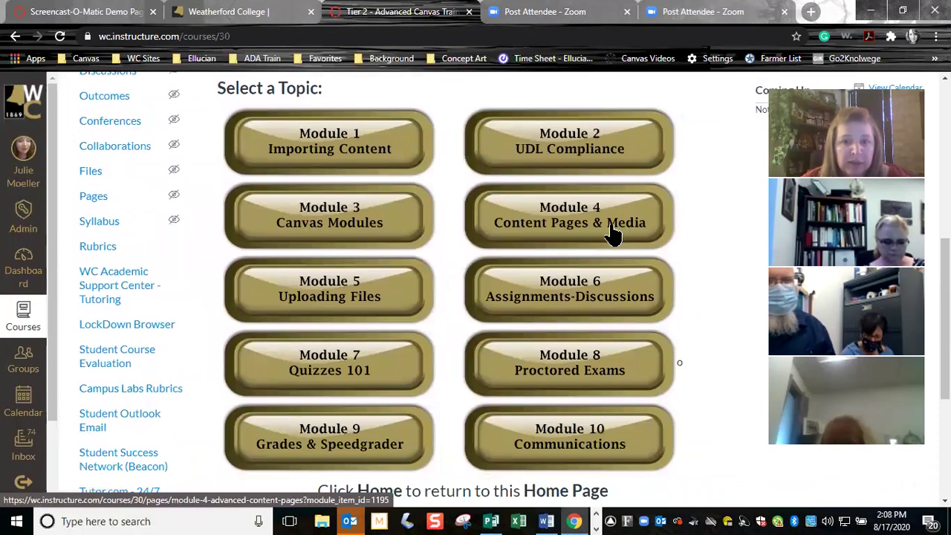
pyautogui.scroll(3, 211, 115)
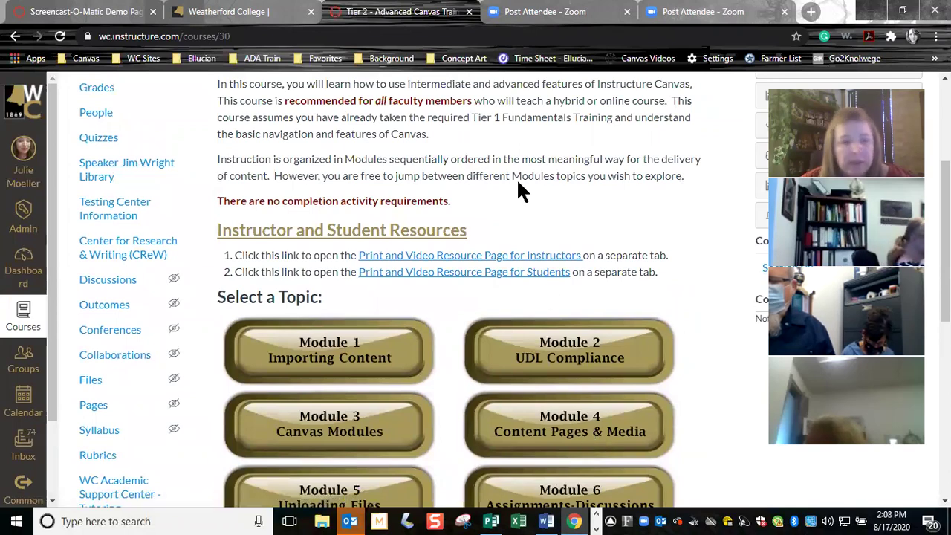
pyautogui.scroll(3, 289, 234)
# Open the Screencast-O-Matic page from the Videos section of the course's modules list.
pyautogui.click(104, 197)
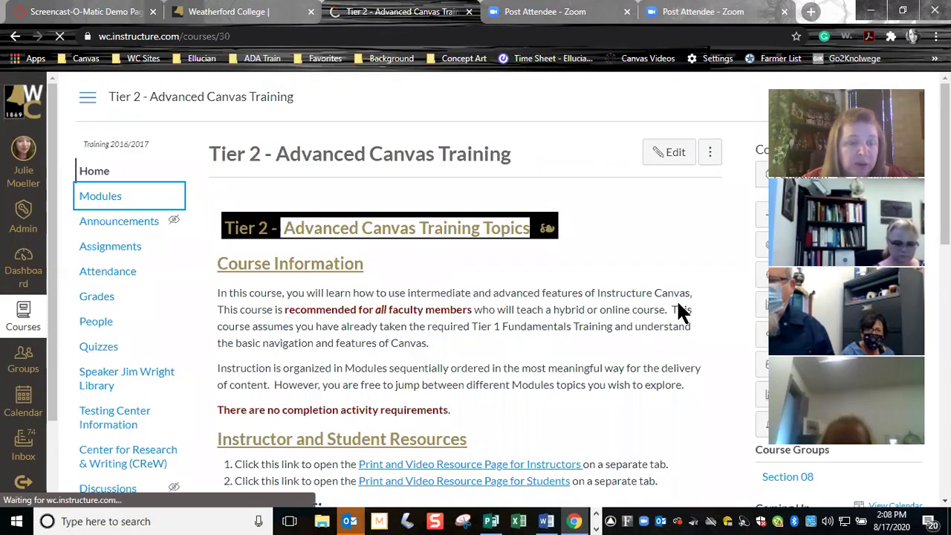
pyautogui.scroll(-8, 676, 303)
pyautogui.scroll(-15, 679, 311)
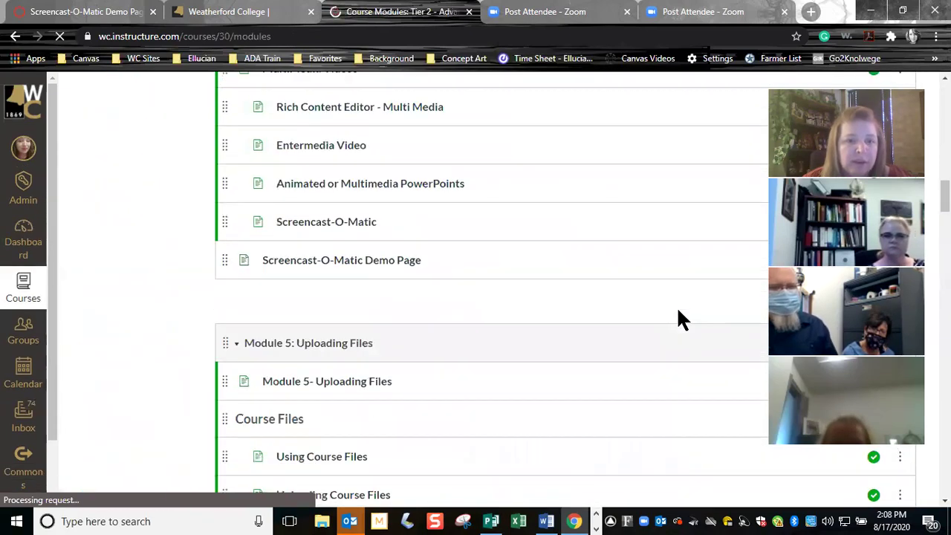
pyautogui.scroll(3, 439, 308)
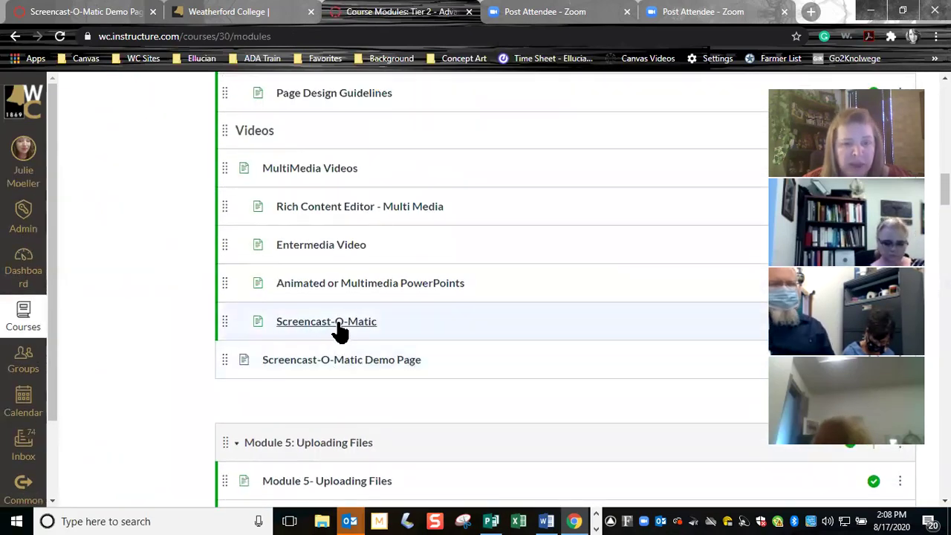
pyautogui.click(345, 324)
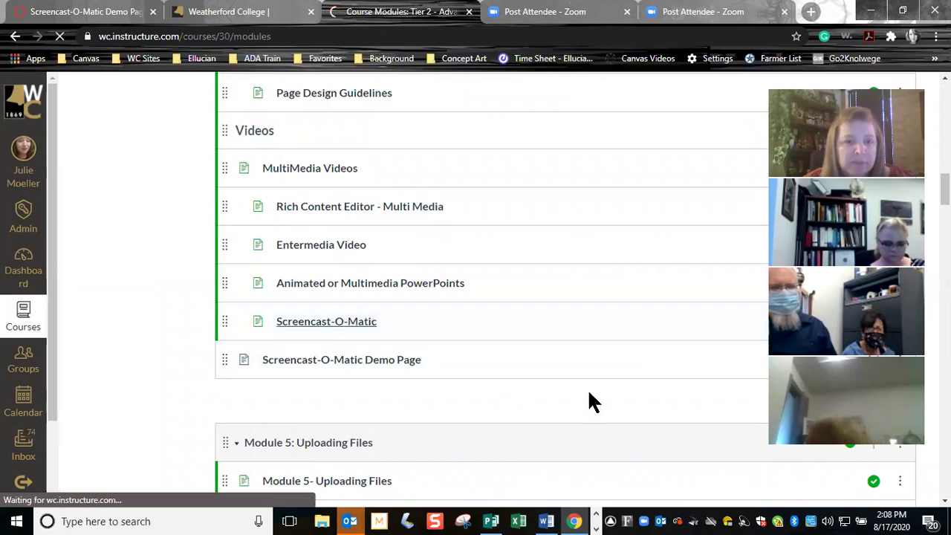
# Read the Screencast-O-Matic page: service ticket instructions, rich content editor location, embedding and captioning videos, and additional tutorials.
pyautogui.scroll(-3, 615, 413)
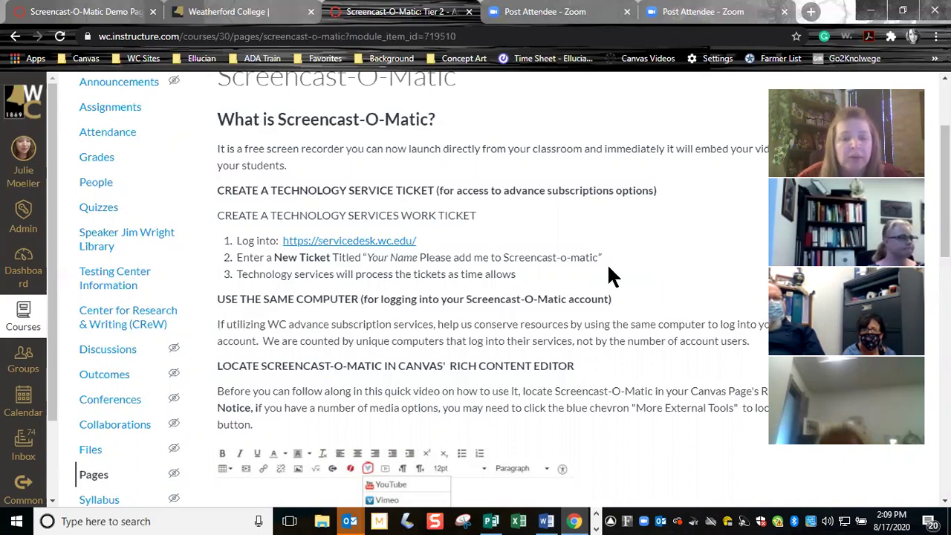
pyautogui.scroll(-1, 608, 268)
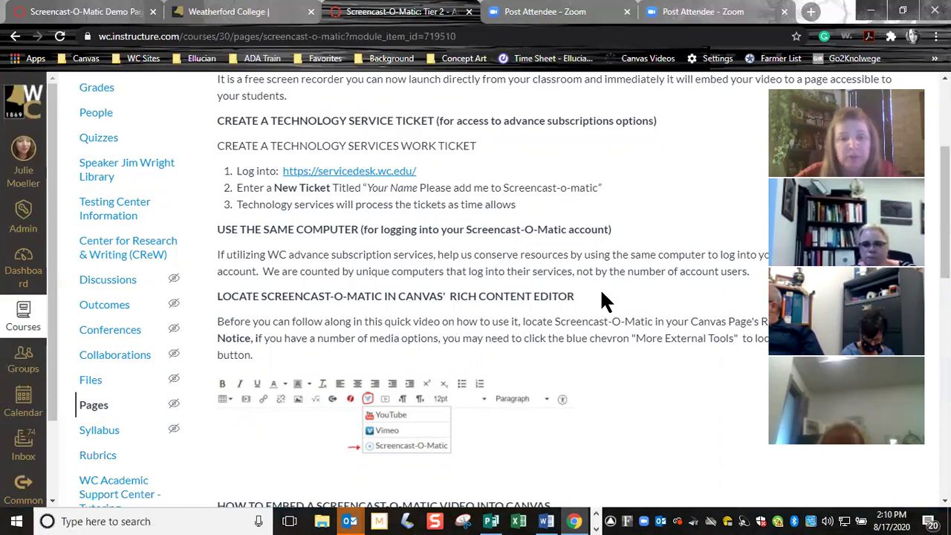
pyautogui.scroll(-1, 600, 304)
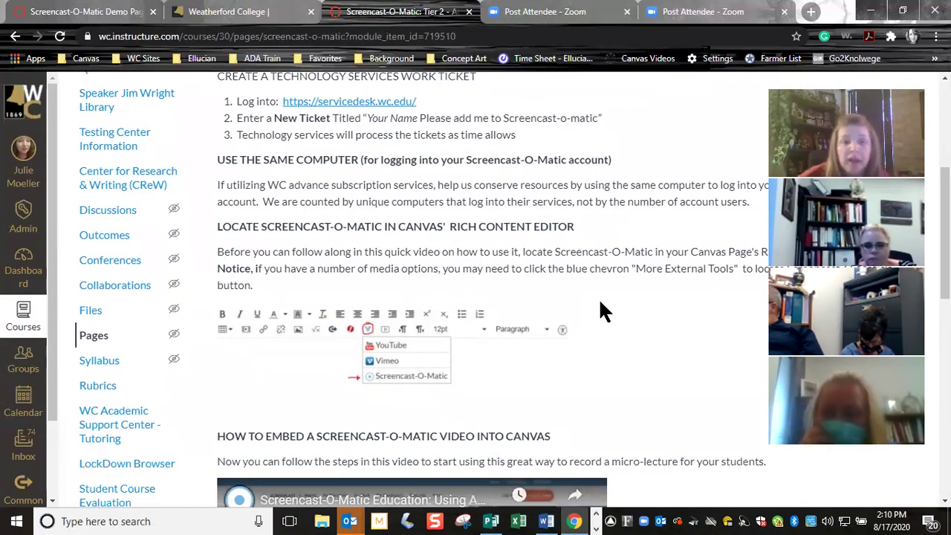
pyautogui.scroll(-1, 600, 305)
pyautogui.scroll(-1, 601, 304)
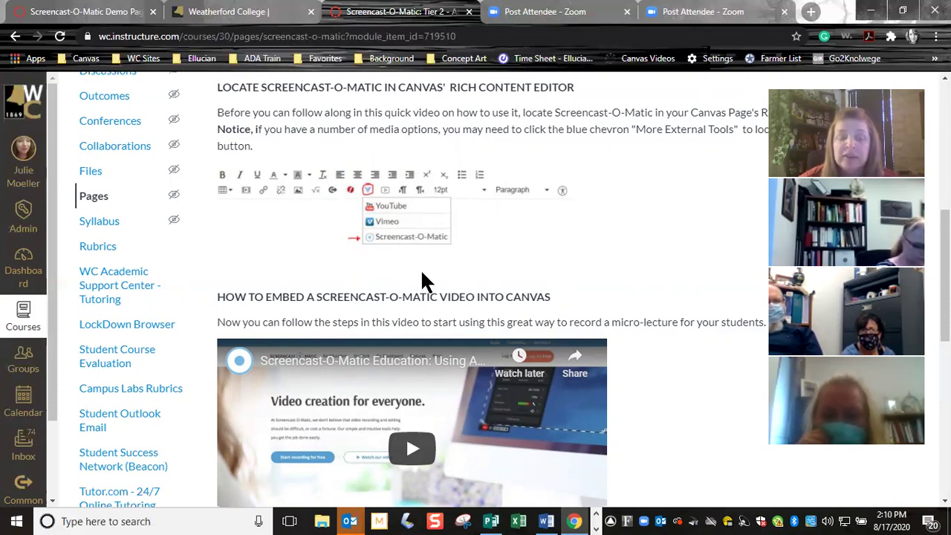
pyautogui.scroll(-3, 421, 275)
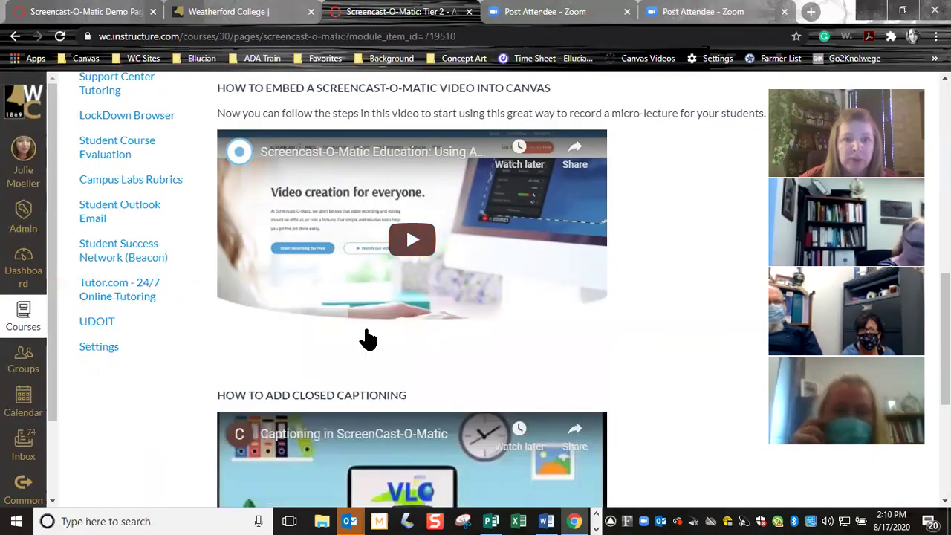
pyautogui.scroll(-3, 503, 412)
pyautogui.scroll(-3, 503, 417)
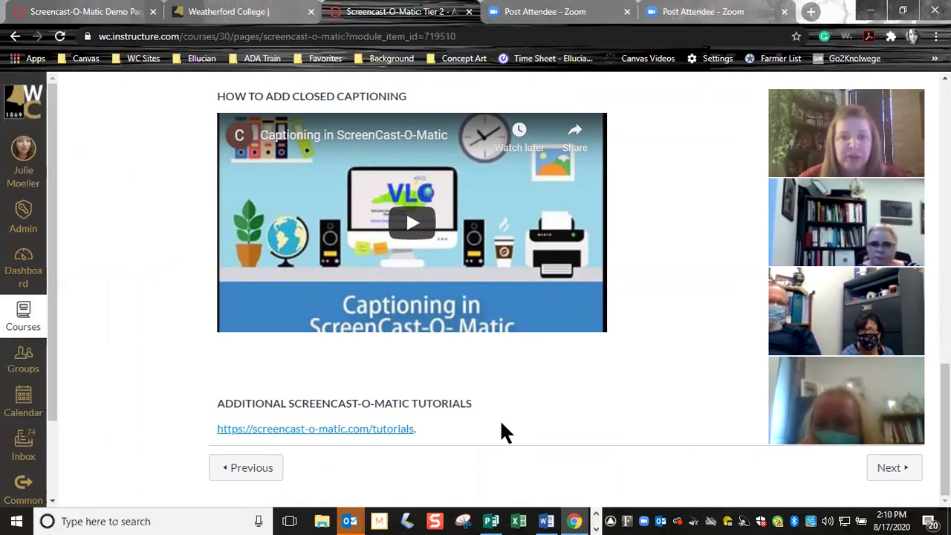
pyautogui.scroll(5, 506, 438)
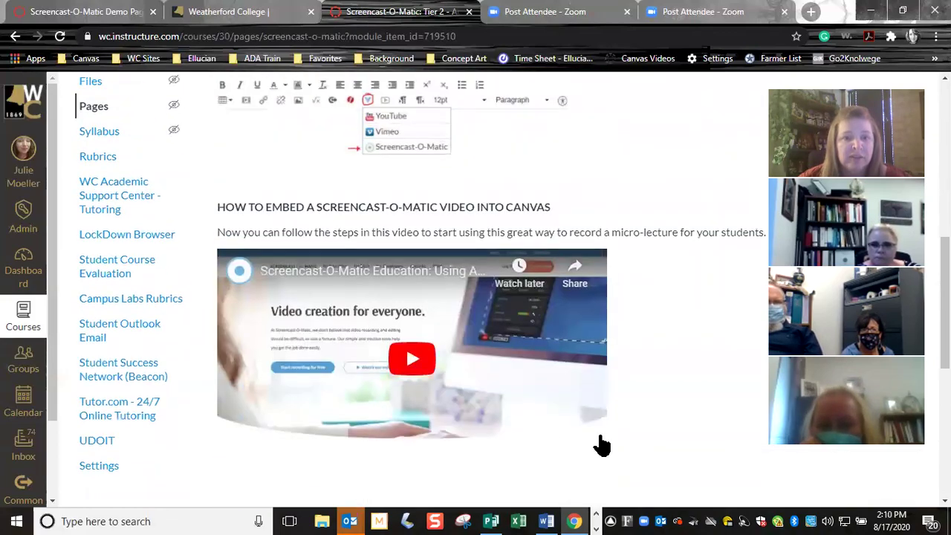
pyautogui.scroll(8, 603, 438)
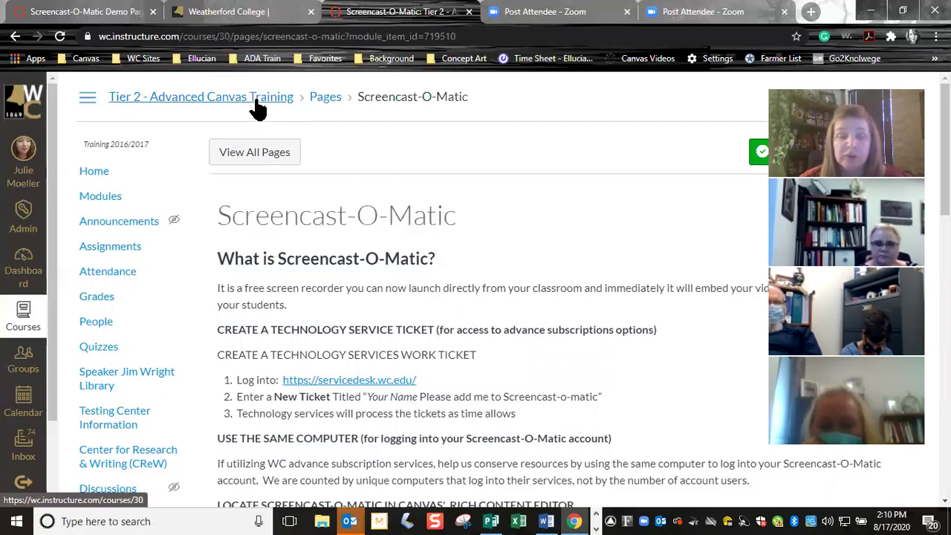
# Open the list of all courses and look through the training courses, including Tier 2 - Advanced Canvas Training.
pyautogui.click(25, 327)
pyautogui.scroll(-3, 123, 431)
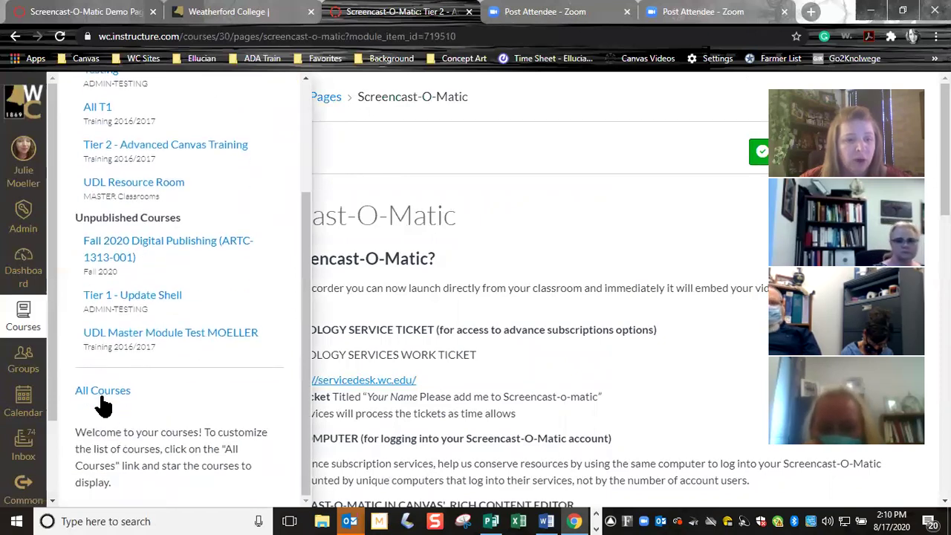
pyautogui.click(101, 395)
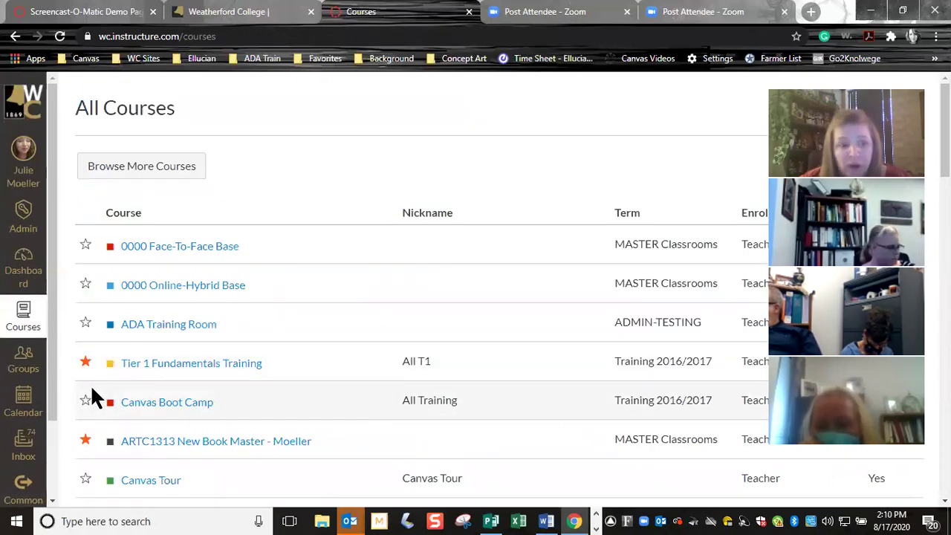
pyautogui.scroll(-3, 94, 425)
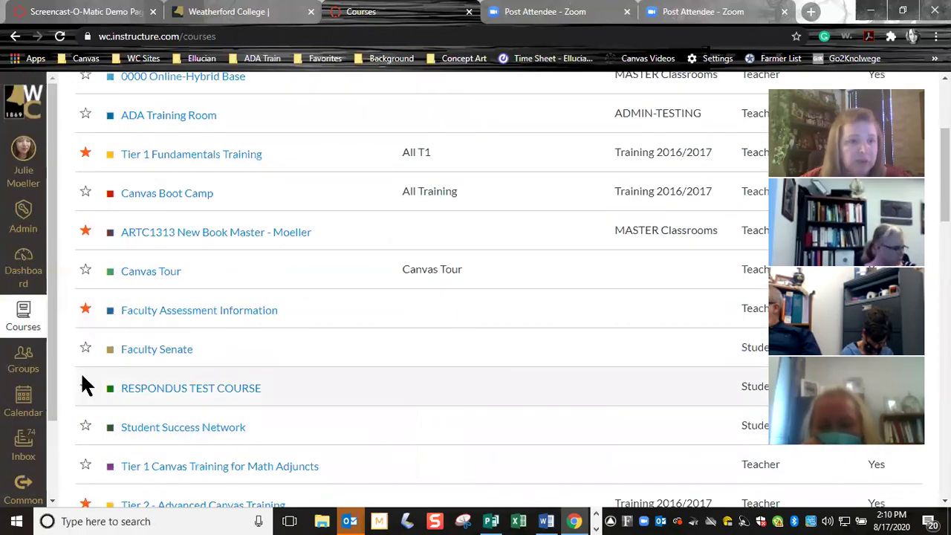
pyautogui.scroll(-2, 79, 336)
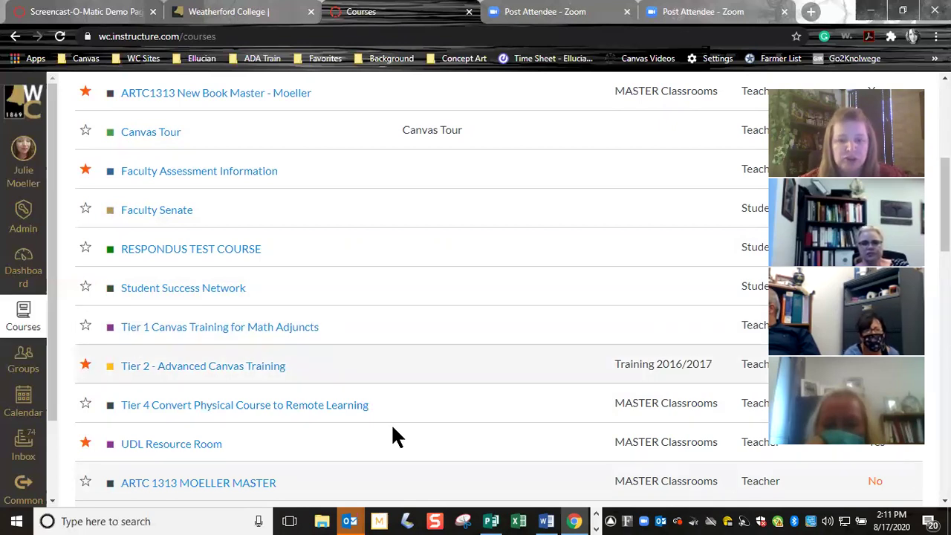
# Try to launch Screen Recorder Launcher v2 while the All Courses page is open.
pyautogui.click(598, 518)
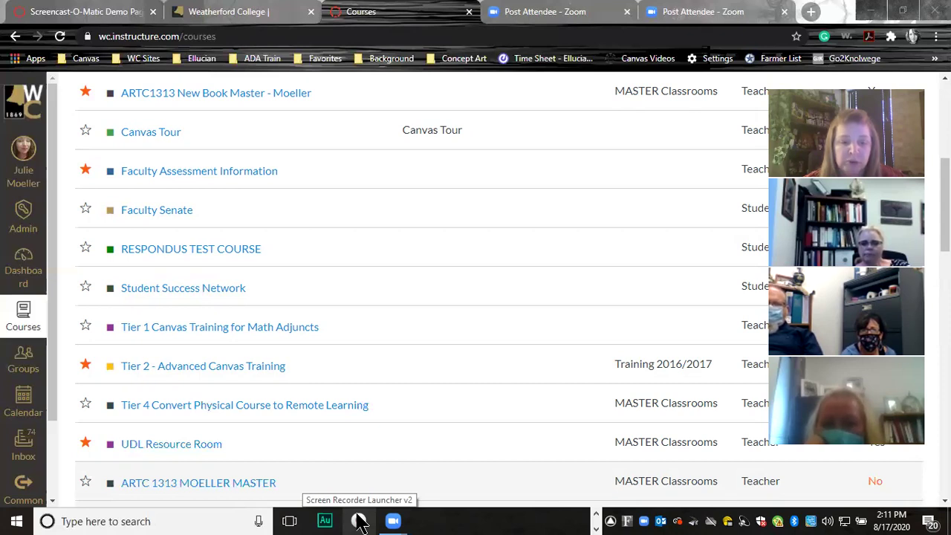
pyautogui.click(359, 521)
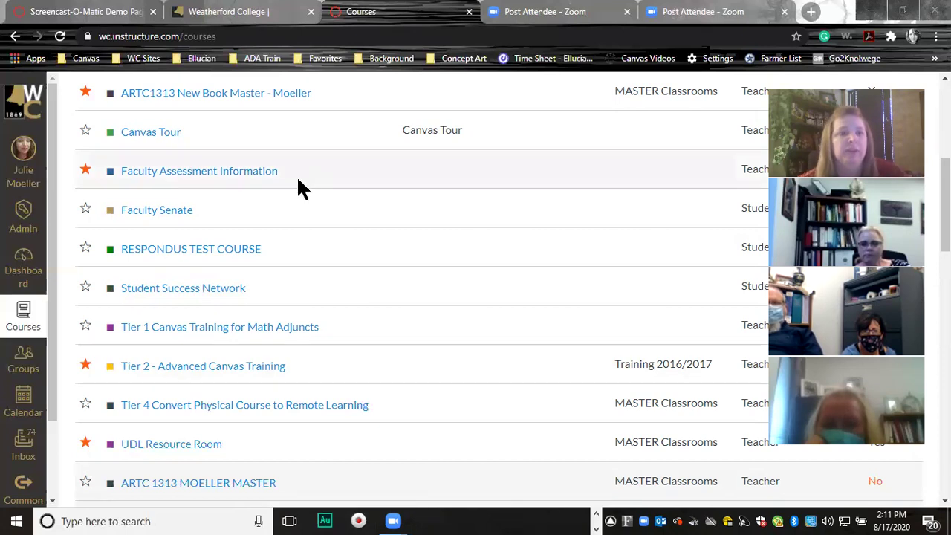
pyautogui.scroll(5, 388, 307)
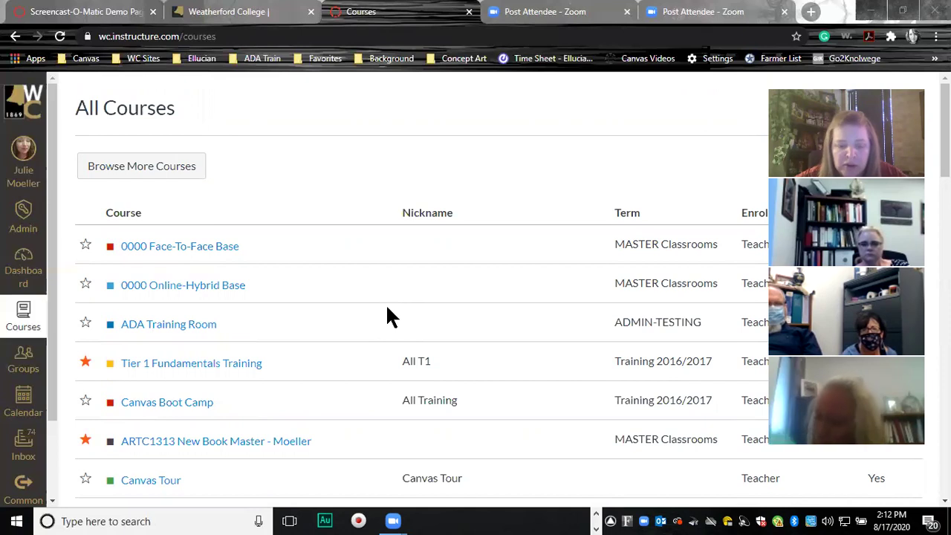
pyautogui.rightClick(359, 523)
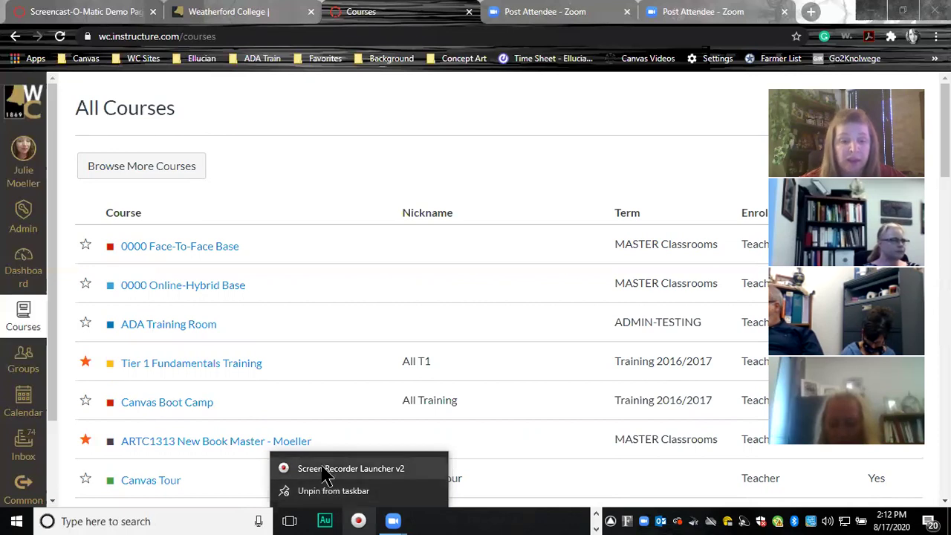
pyautogui.click(466, 517)
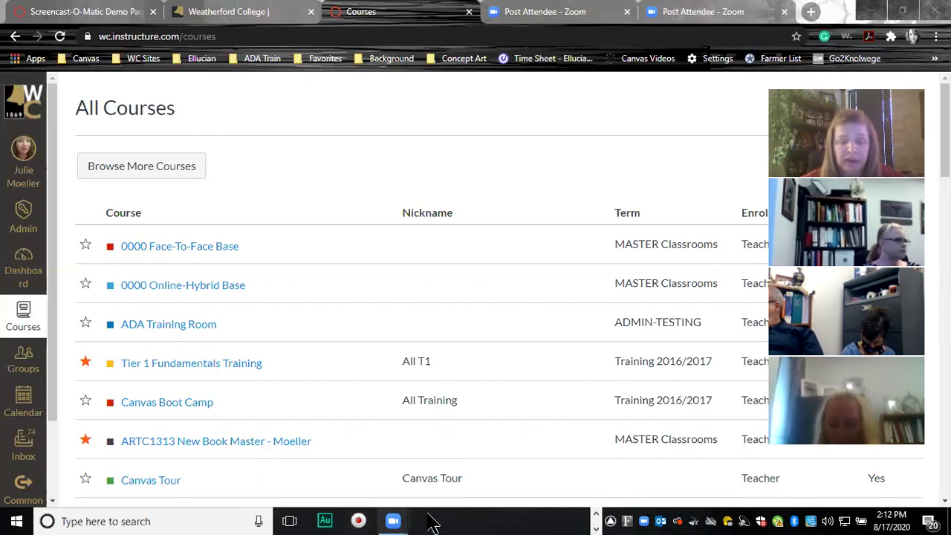
pyautogui.click(361, 523)
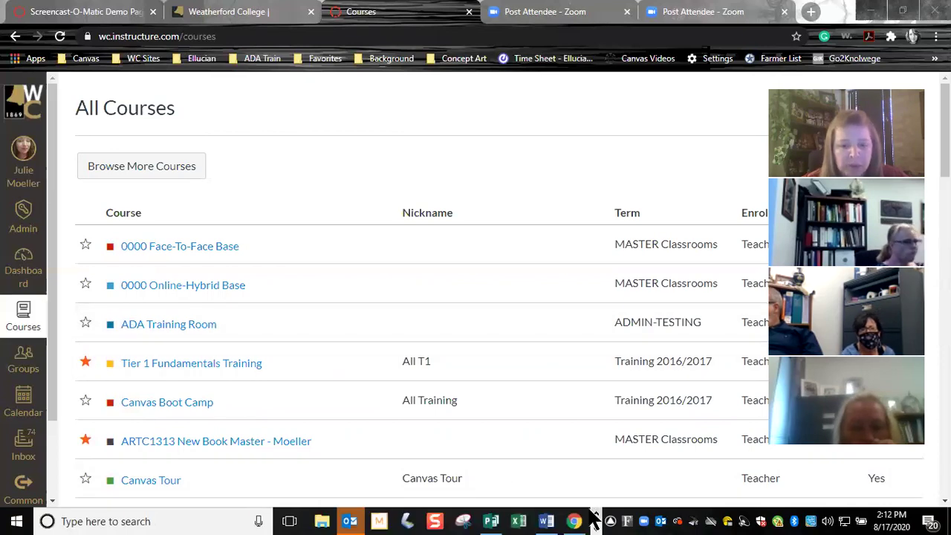
# Switch to Publisher and show the beginning of the Faculty Page Course Enrollment and Roster Self Service QR document.
pyautogui.click(492, 521)
pyautogui.scroll(10, 490, 456)
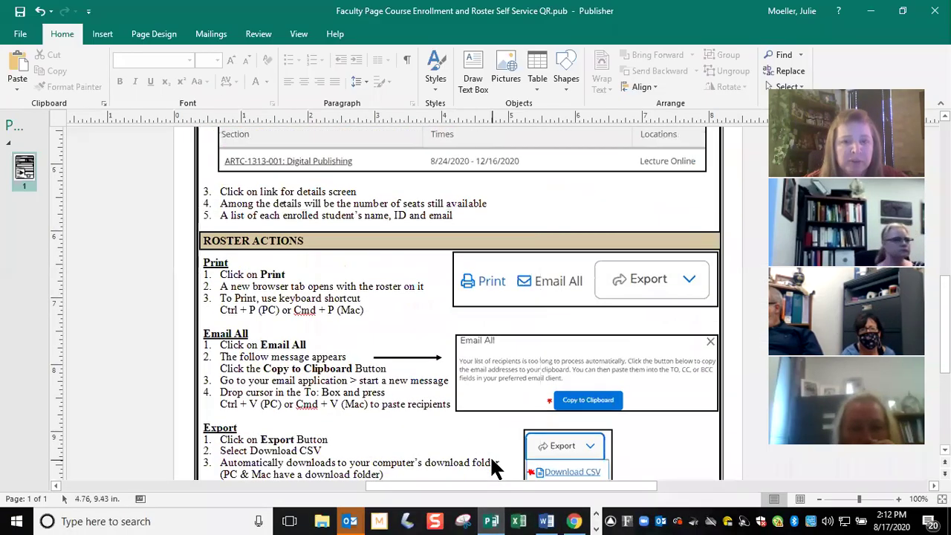
pyautogui.scroll(-1, 490, 454)
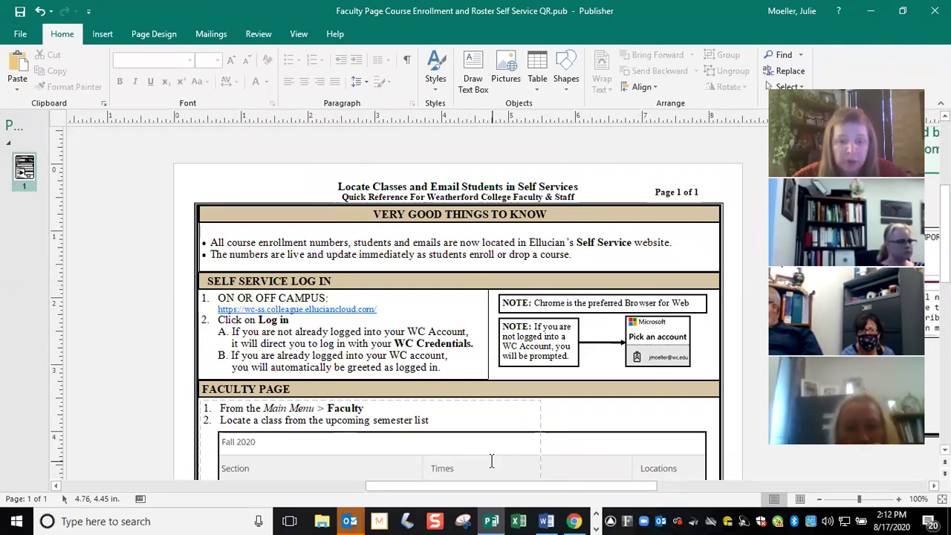
# Launch Screen Recorder Launcher v2 and open the setup for a new recording.
pyautogui.click(598, 526)
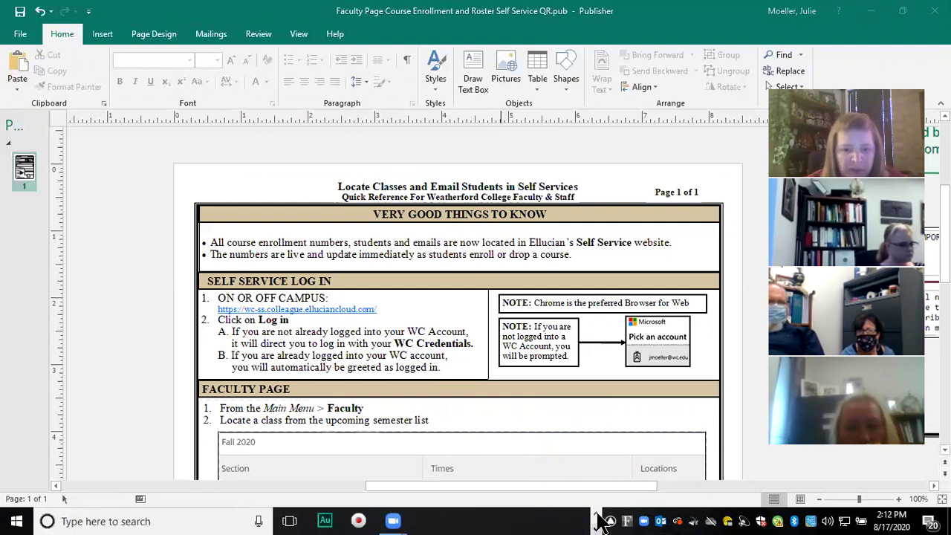
pyautogui.click(358, 521)
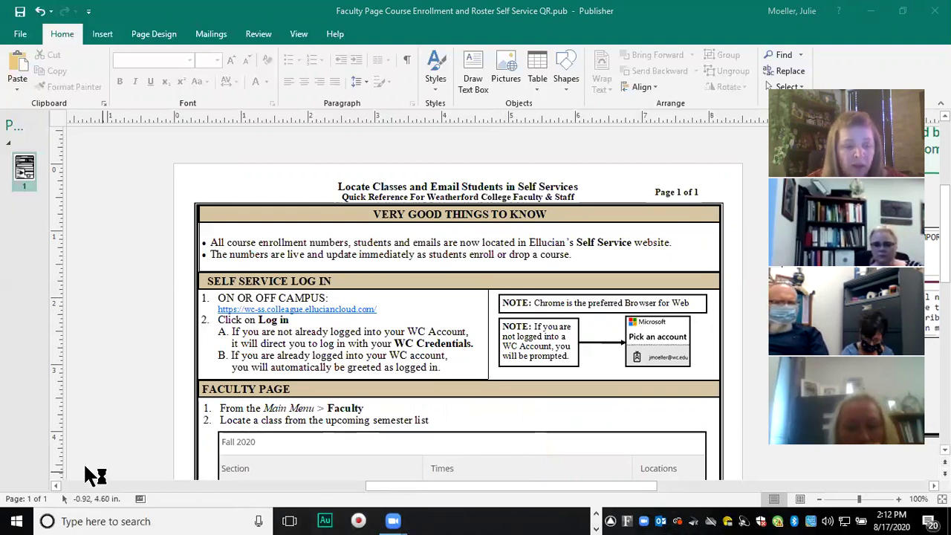
pyautogui.click(361, 521)
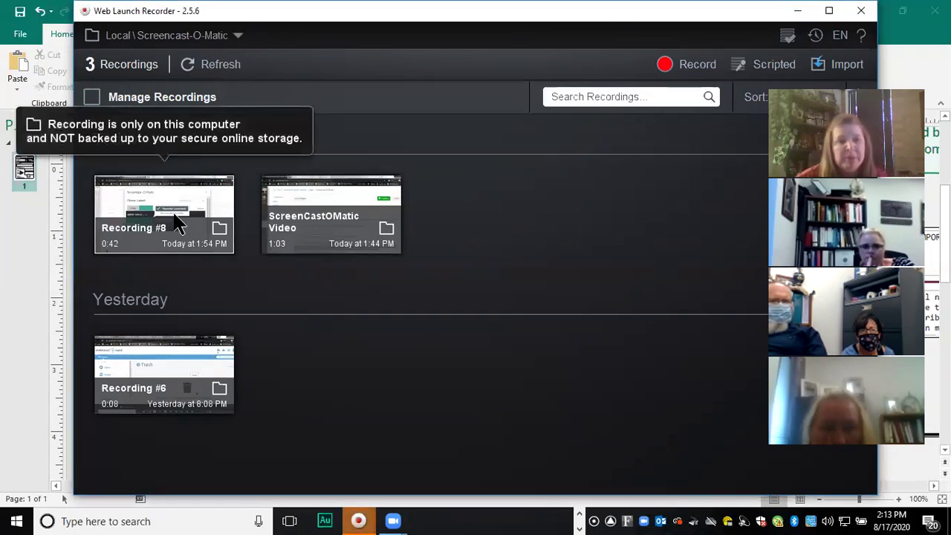
pyautogui.click(697, 66)
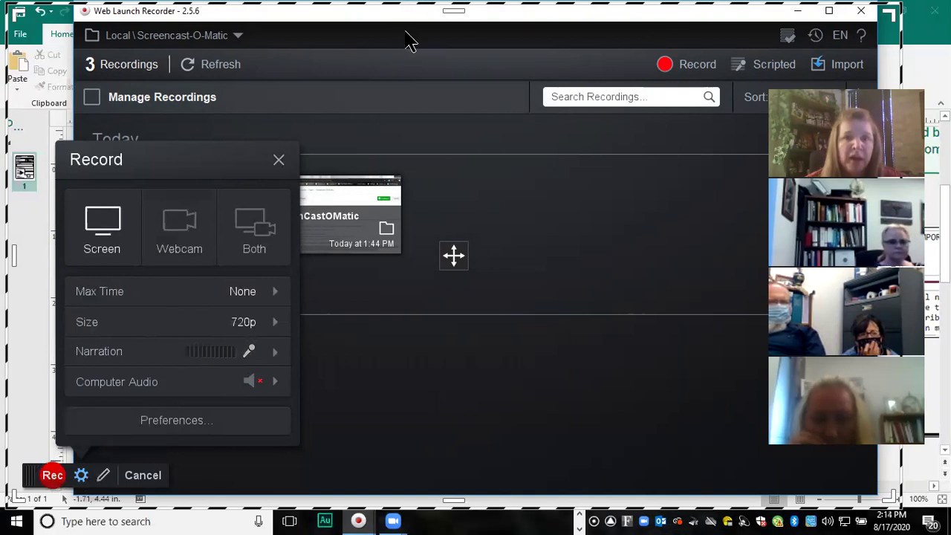
# Minimize the recordings window and resize the recording frame over the Publisher document to 1336 x 720.
pyautogui.click(796, 11)
pyautogui.scroll(-1, 695, 184)
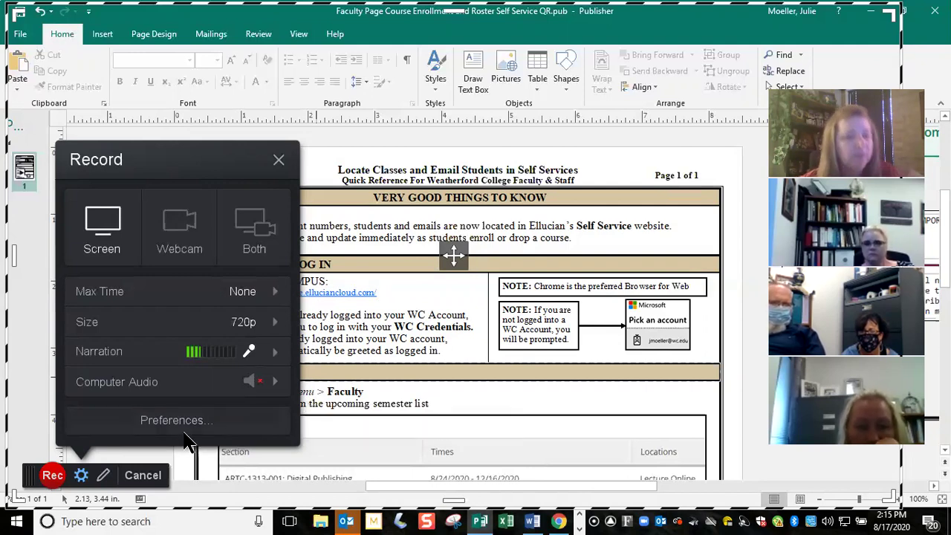
pyautogui.click(52, 475)
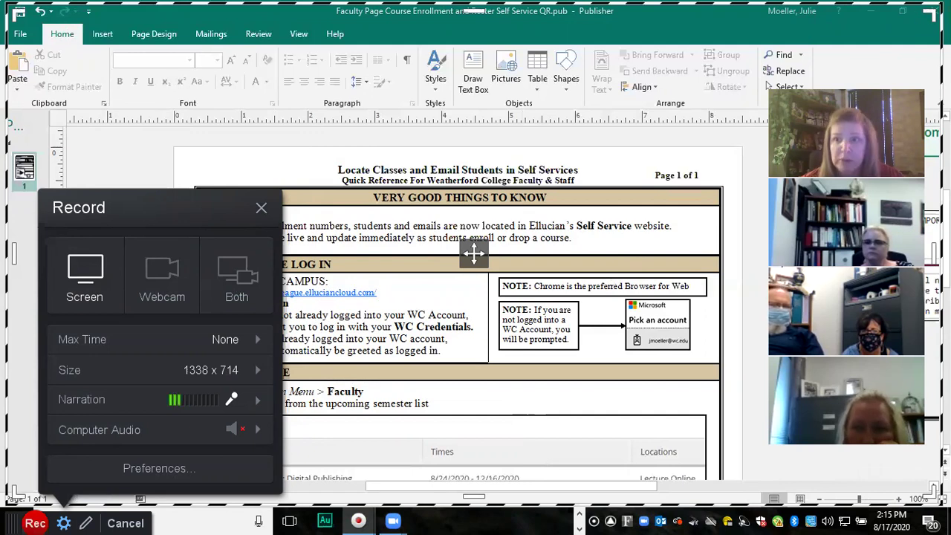
pyautogui.moveTo(929, 13)
pyautogui.mouseDown()
pyautogui.moveTo(926, 54)
pyautogui.moveTo(928, 11)
pyautogui.mouseUp()
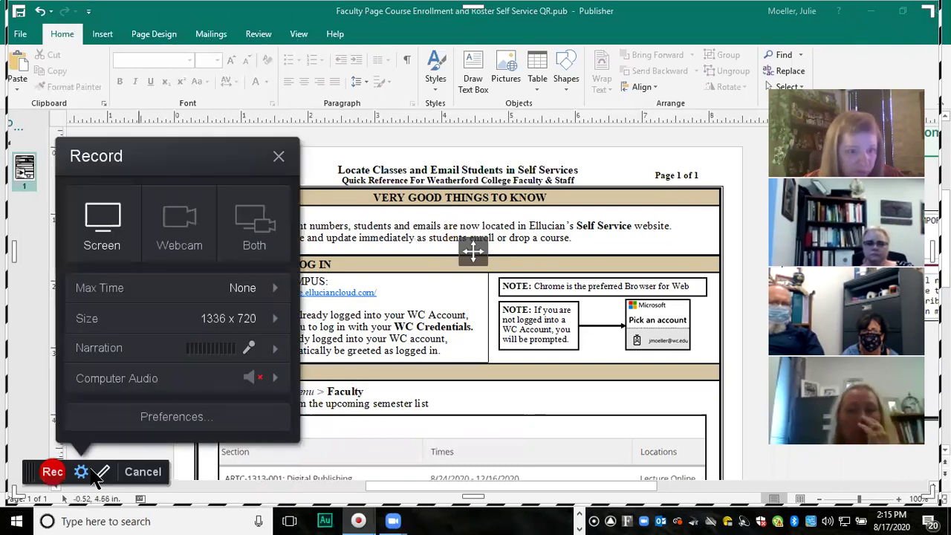
# Record a scroll down through the Publisher document to the Export instructions and back up to Faculty Page, and pause the recording.
pyautogui.click(54, 473)
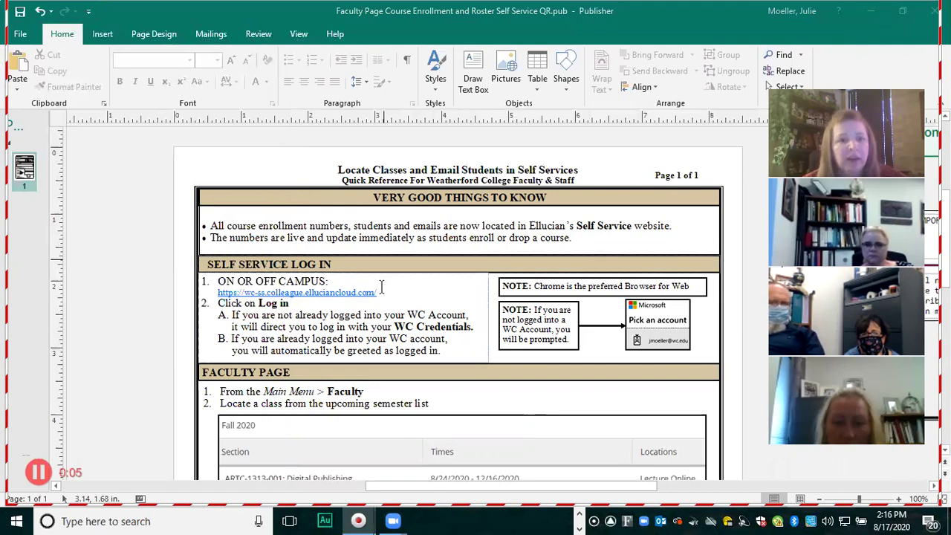
pyautogui.scroll(-5, 446, 338)
pyautogui.scroll(-8, 456, 350)
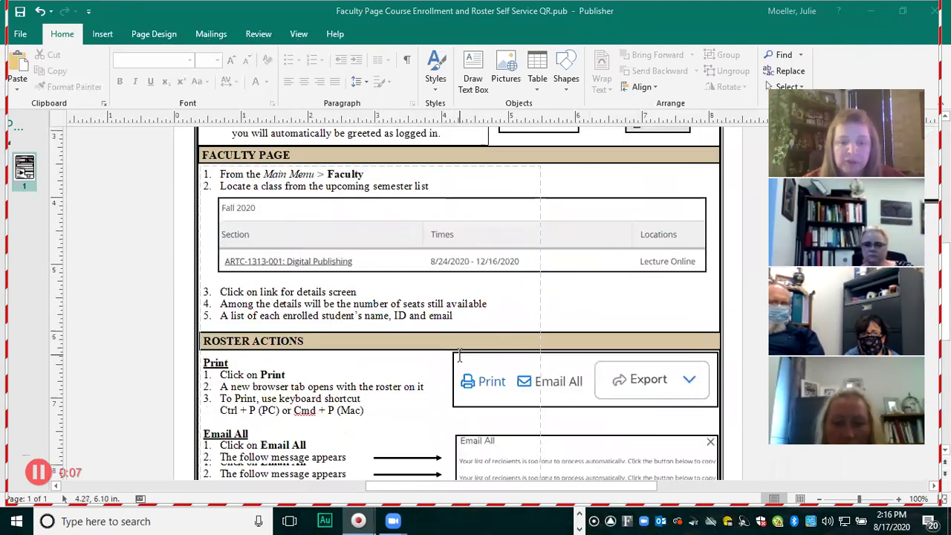
pyautogui.scroll(-4, 437, 401)
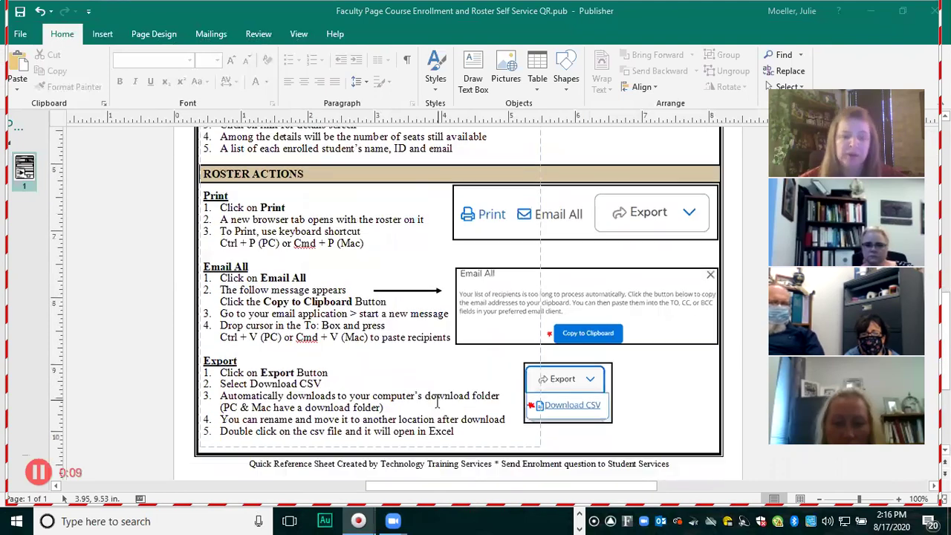
pyautogui.scroll(7, 437, 399)
pyautogui.scroll(3, 437, 395)
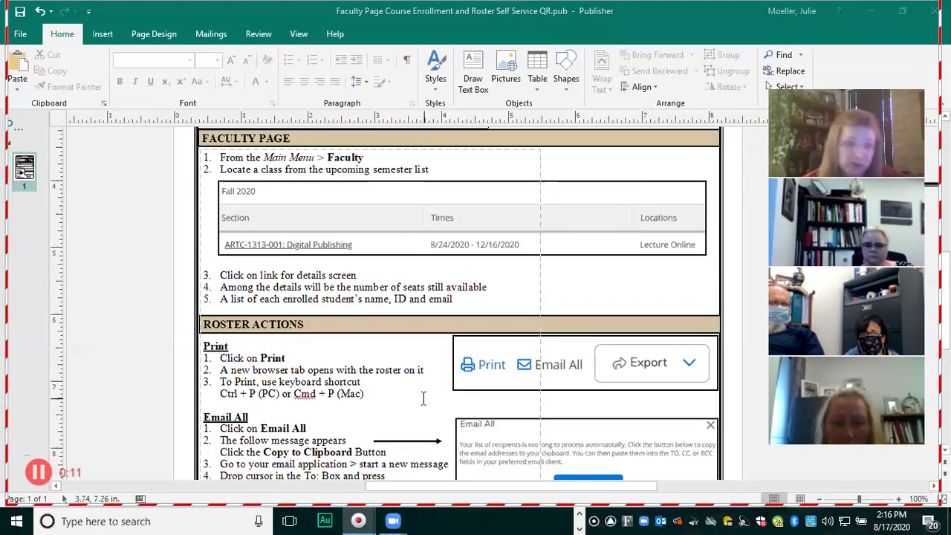
pyautogui.click(38, 470)
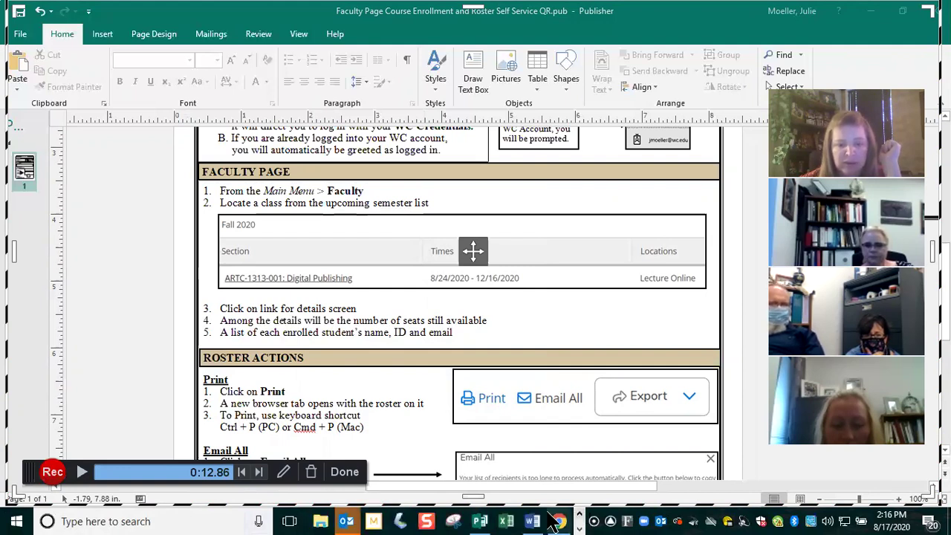
# Switch to the blank Word document and turn on Draw & Zoom for the paused recording.
pyautogui.moveTo(542, 524)
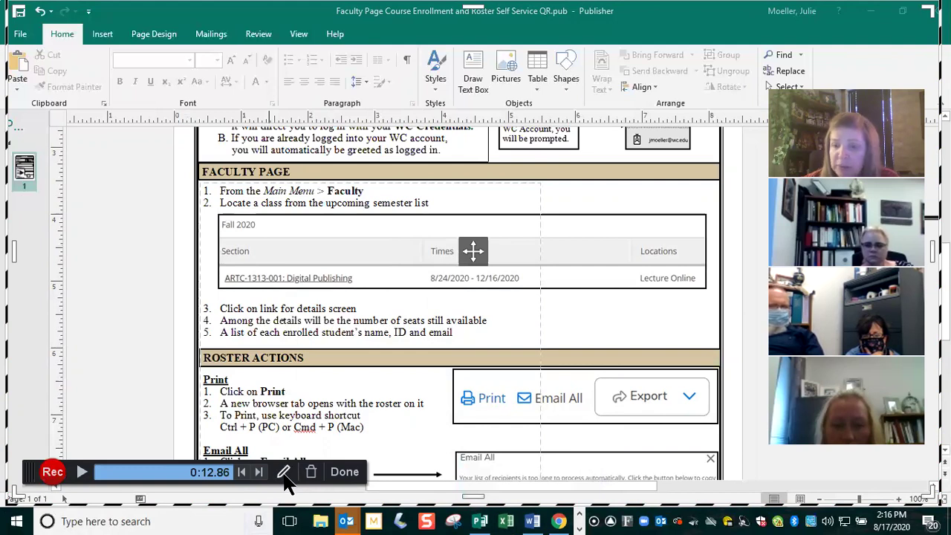
pyautogui.click(532, 522)
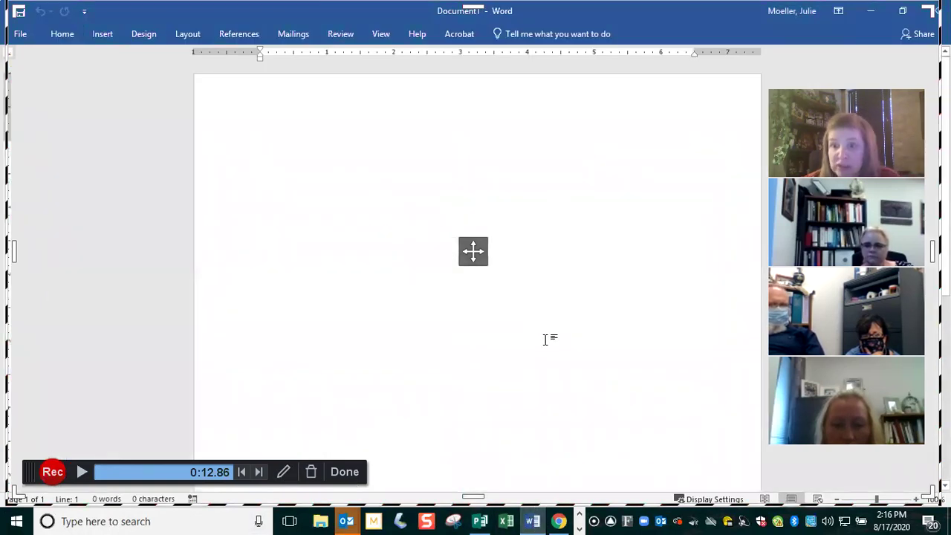
pyautogui.click(283, 472)
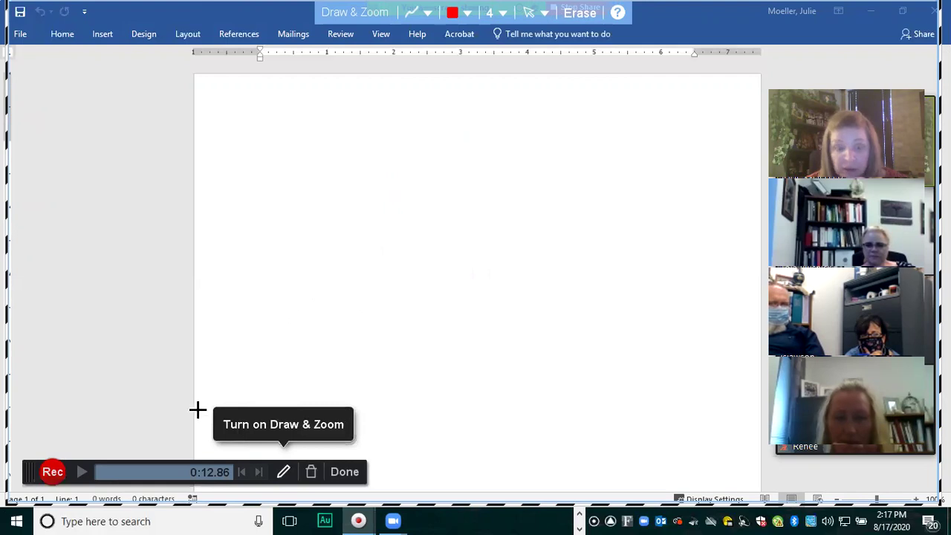
# Resume recording, handwrite "1 + 1 = 2" in red near the top of the blank page, and leave drawing mode.
pyautogui.click(52, 480)
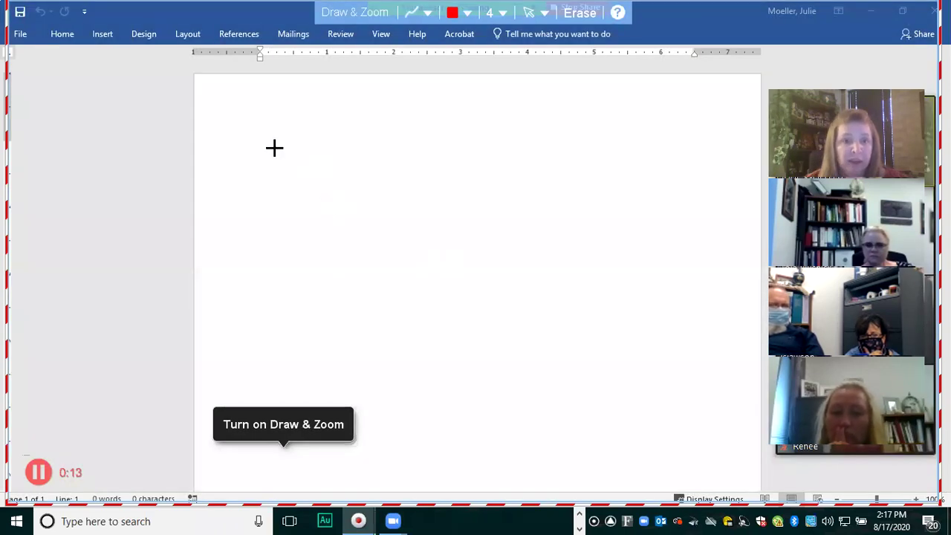
pyautogui.moveTo(272, 147); pyautogui.dragTo(274, 185)
pyautogui.moveTo(301, 155)
pyautogui.mouseDown()
pyautogui.moveTo(301, 181)
pyautogui.moveTo(311, 169)
pyautogui.moveTo(331, 183)
pyautogui.moveTo(376, 161)
pyautogui.moveTo(384, 172)
pyautogui.moveTo(446, 183)
pyautogui.mouseUp()
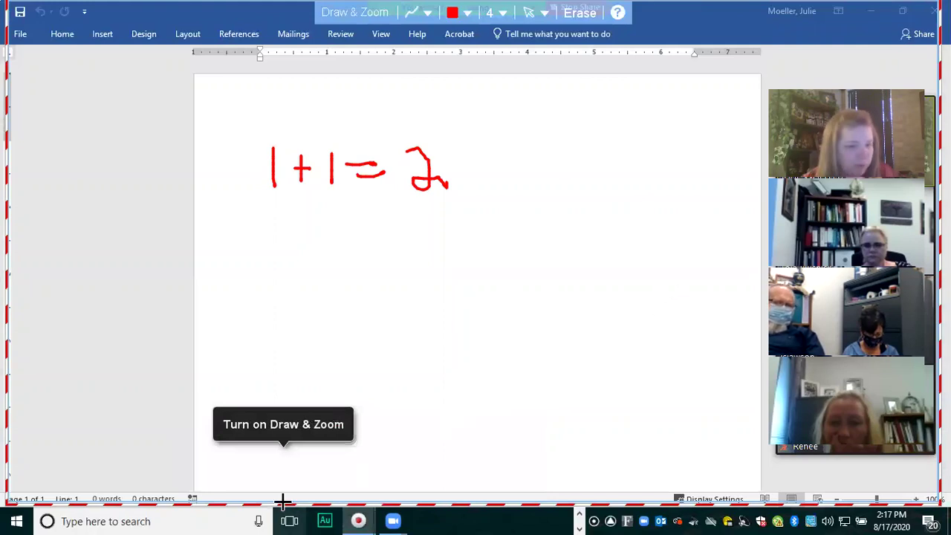
pyautogui.press('Escape')
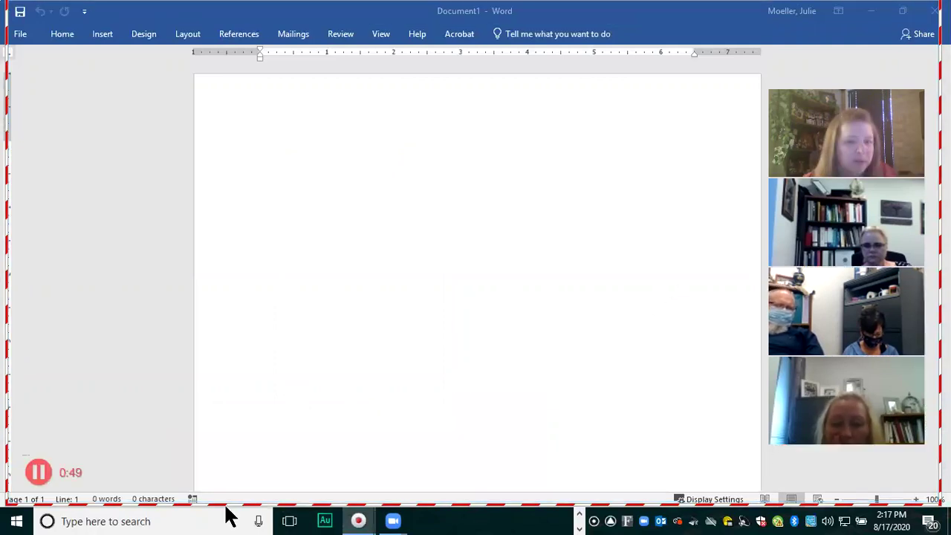
# Pause and finish the recording, and open it for video editing.
pyautogui.click(43, 472)
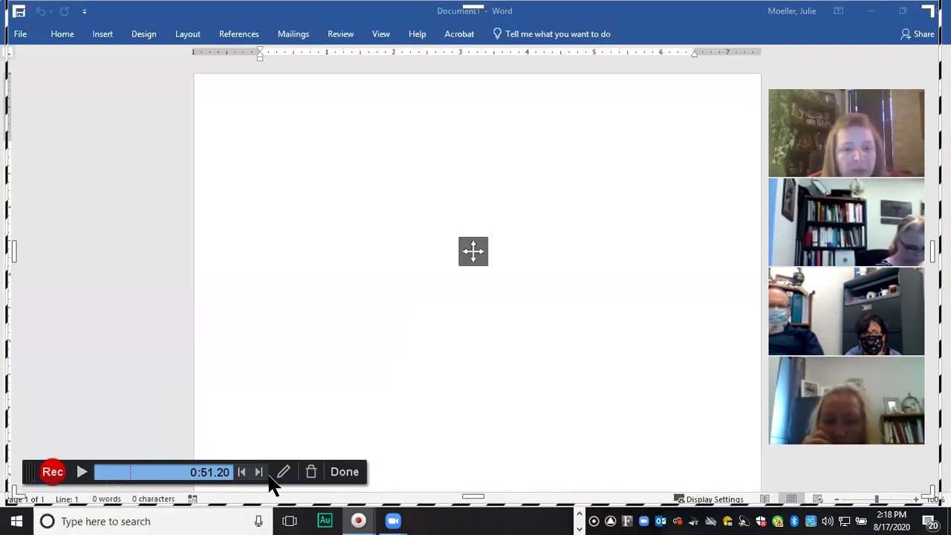
pyautogui.click(346, 474)
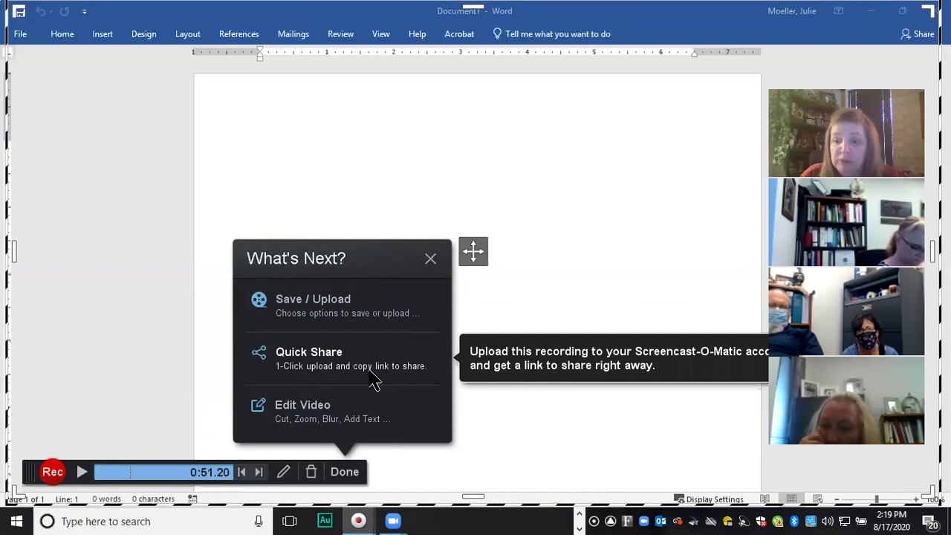
pyautogui.click(306, 407)
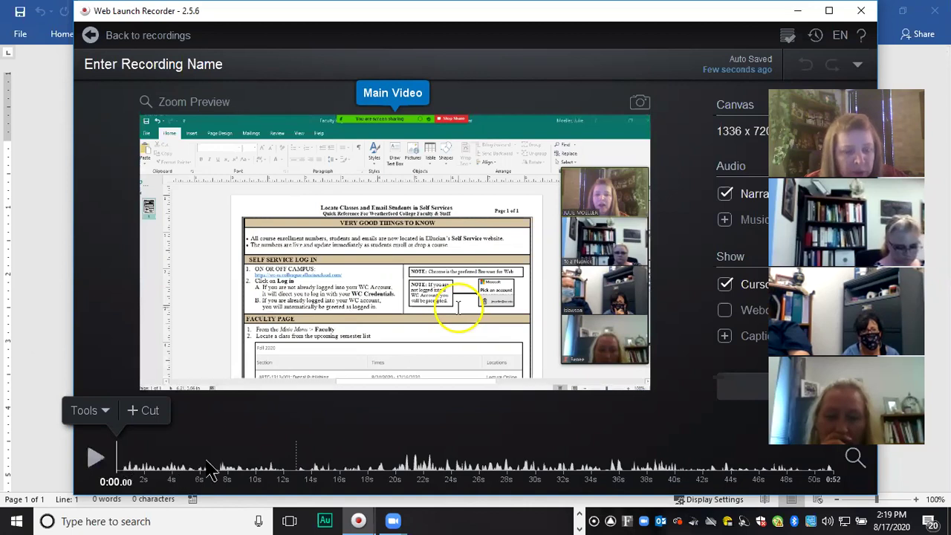
# Try to cut the first 28.80 seconds from the recording.
pyautogui.click(148, 414)
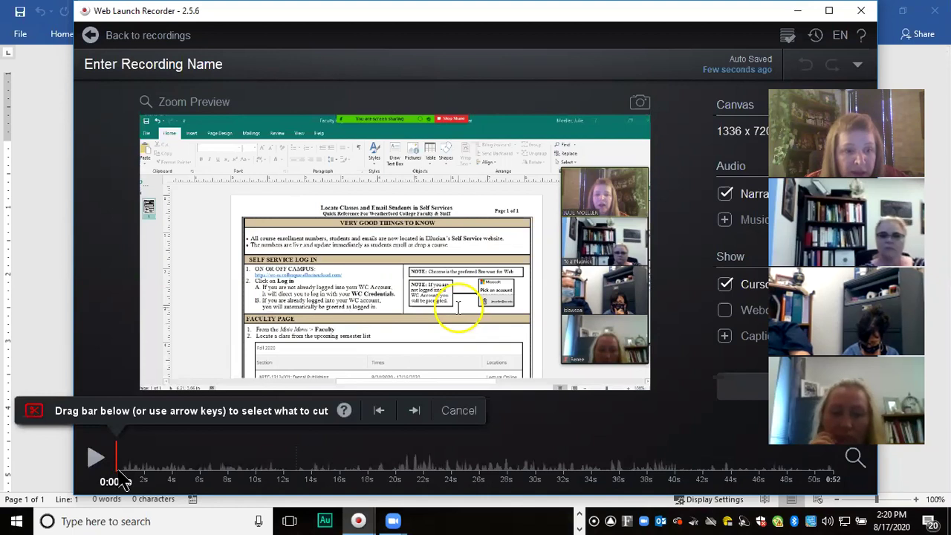
pyautogui.moveTo(115, 452); pyautogui.dragTo(518, 455)
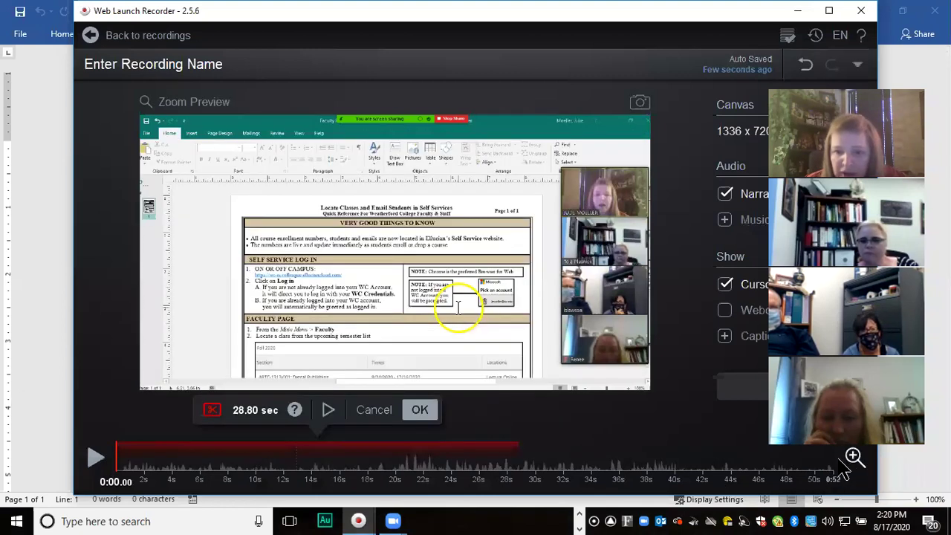
pyautogui.click(419, 411)
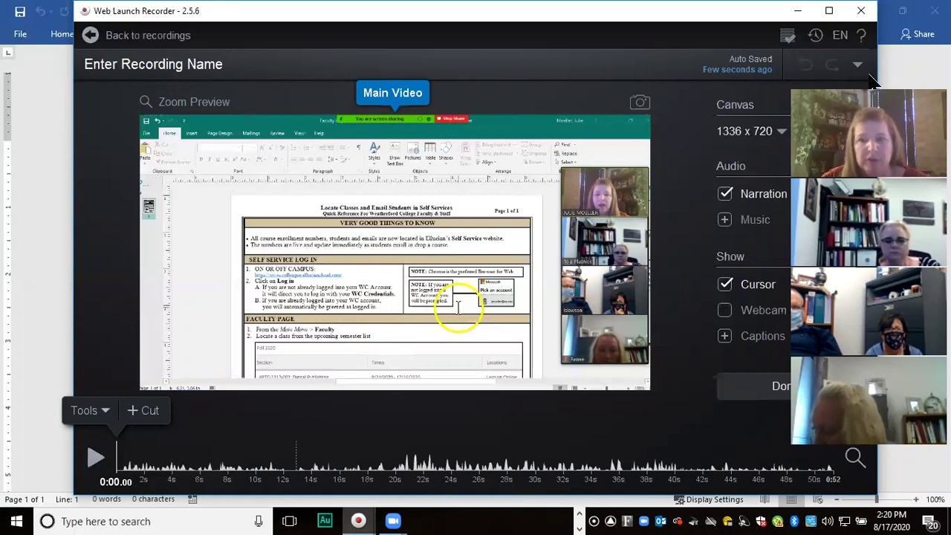
# Move the editor window clear of the webcam thumbnails and generate English captions for the recording with Speech-to-Text (EN-US).
pyautogui.moveTo(668, 11); pyautogui.dragTo(623, 12)
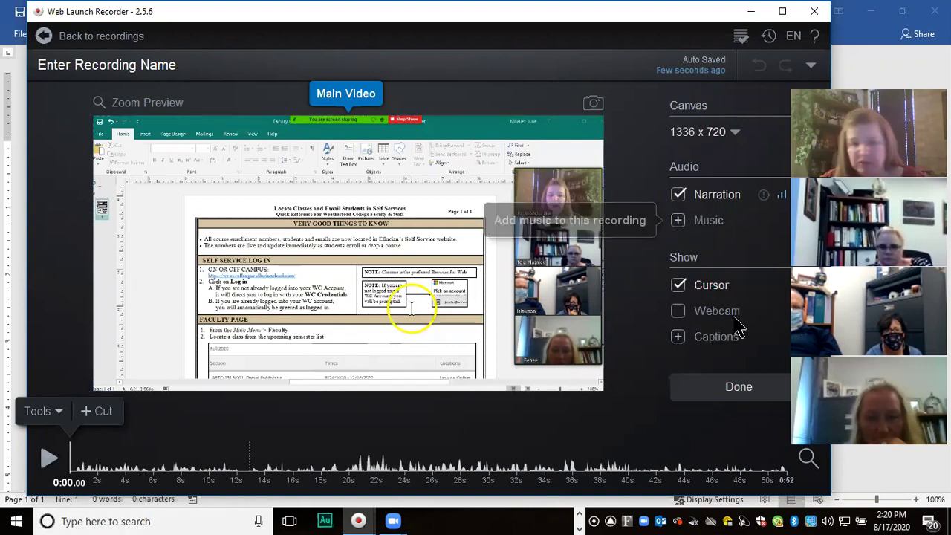
pyautogui.moveTo(741, 327)
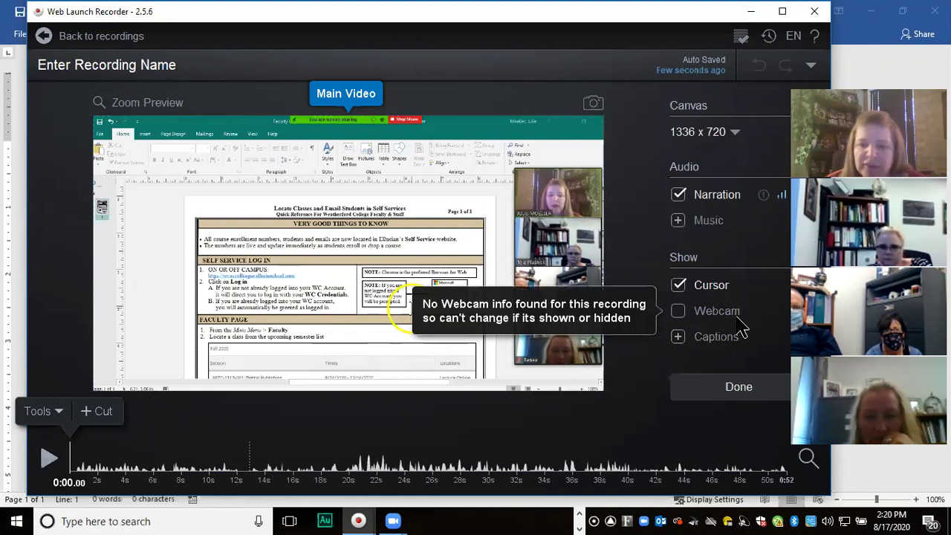
pyautogui.click(678, 341)
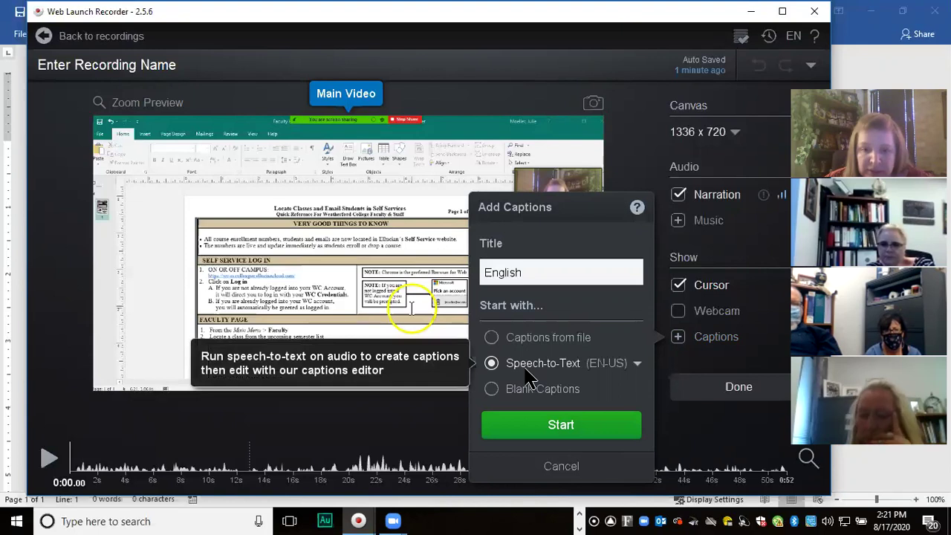
pyautogui.click(559, 427)
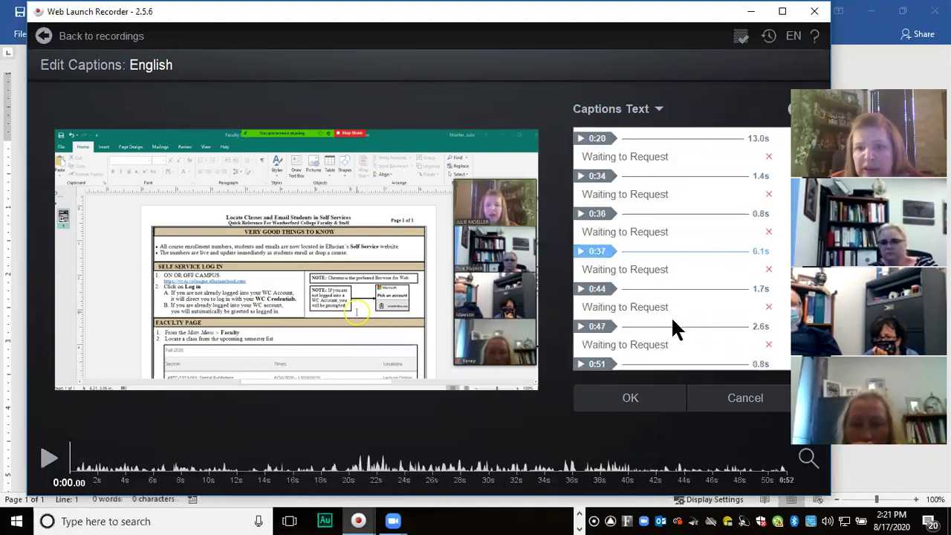
# Review the generated captions from the beginning and play back the caption at 0:08 to check it against the audio.
pyautogui.scroll(10, 673, 321)
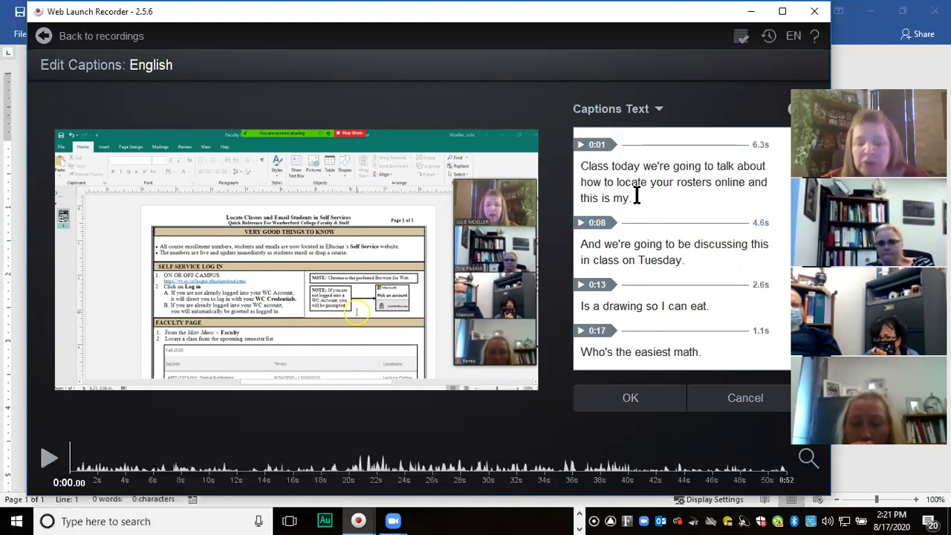
pyautogui.click(580, 222)
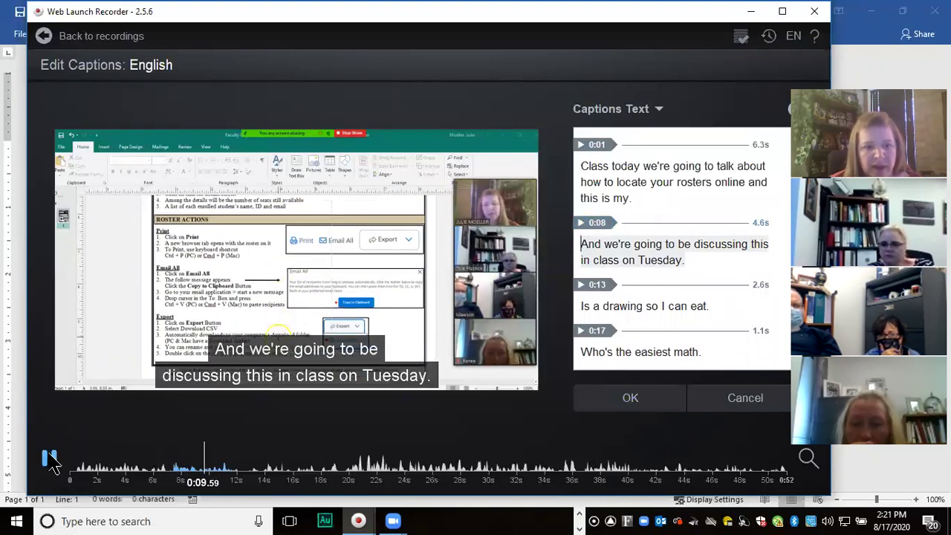
pyautogui.click(678, 321)
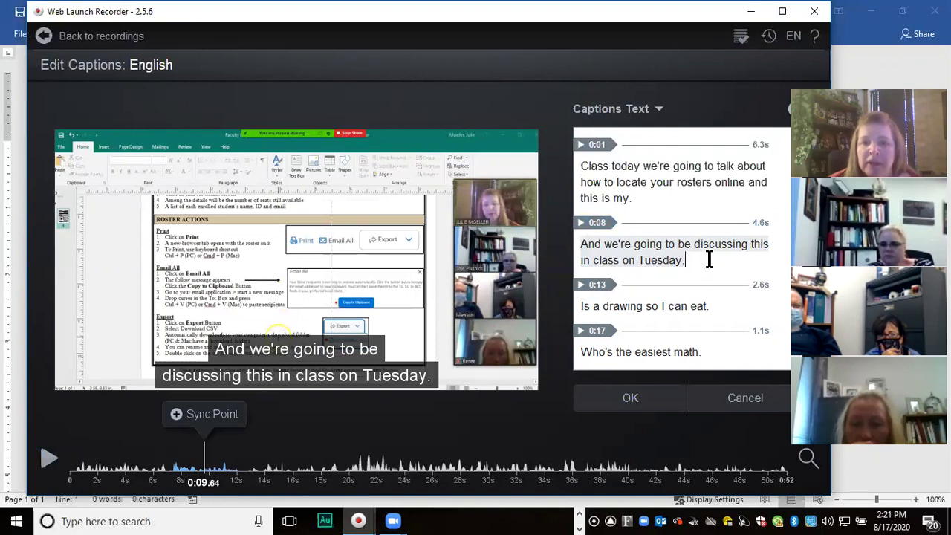
pyautogui.scroll(-4, 718, 275)
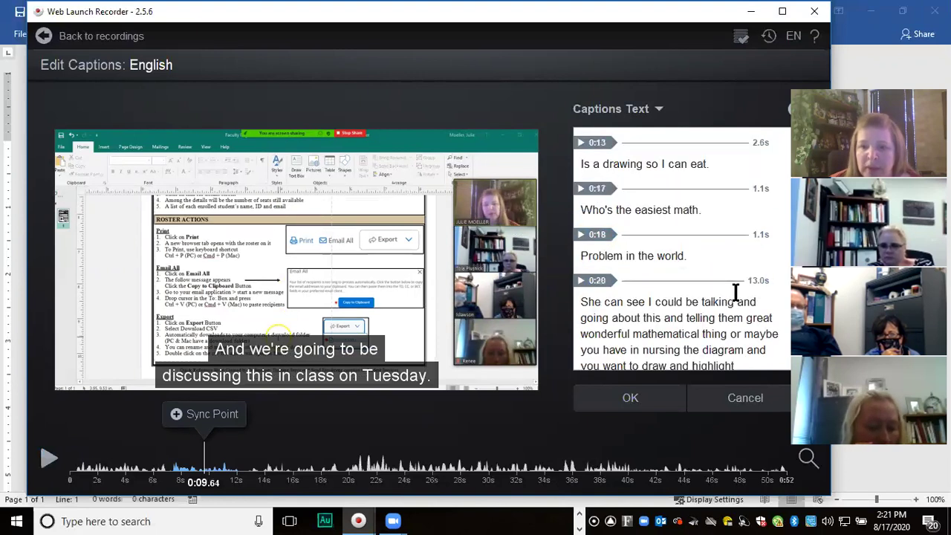
# Add the presenter's full name to the end of the caption at 0:01.
pyautogui.scroll(4, 707, 307)
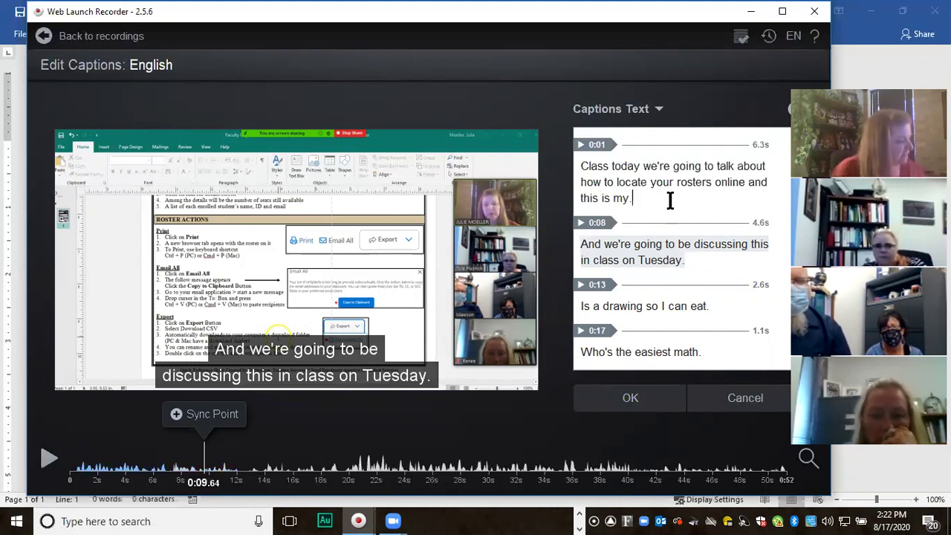
pyautogui.write('Julie L')
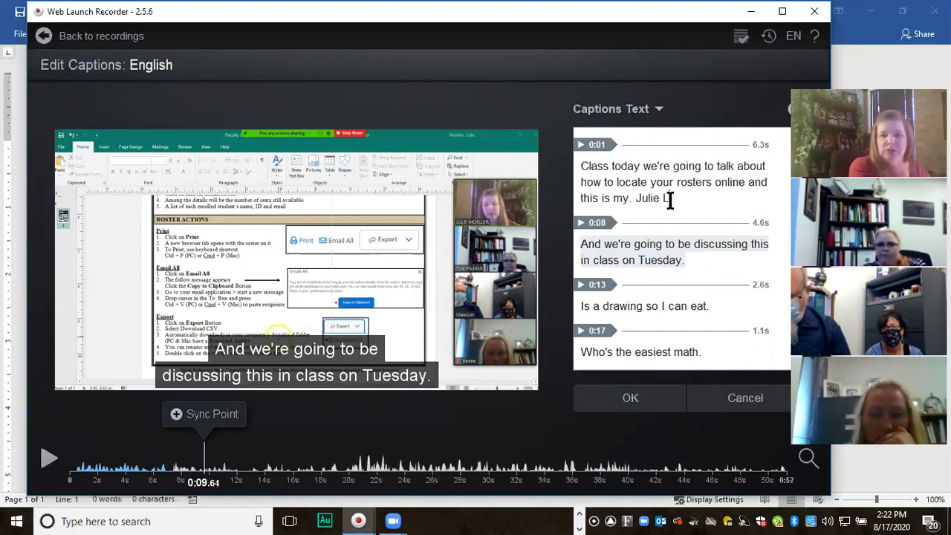
pyautogui.press('BackSpace')
pyautogui.write('MOlar')
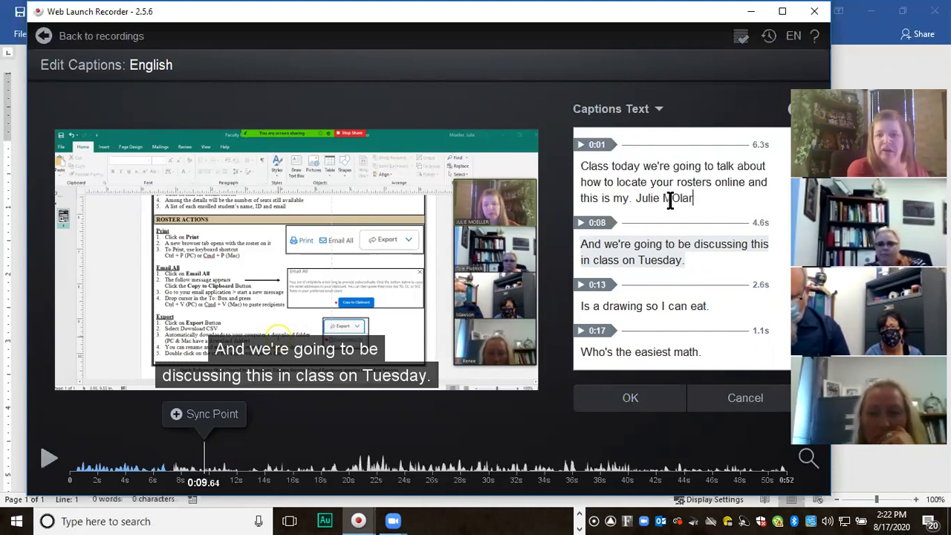
pyautogui.write('olar')
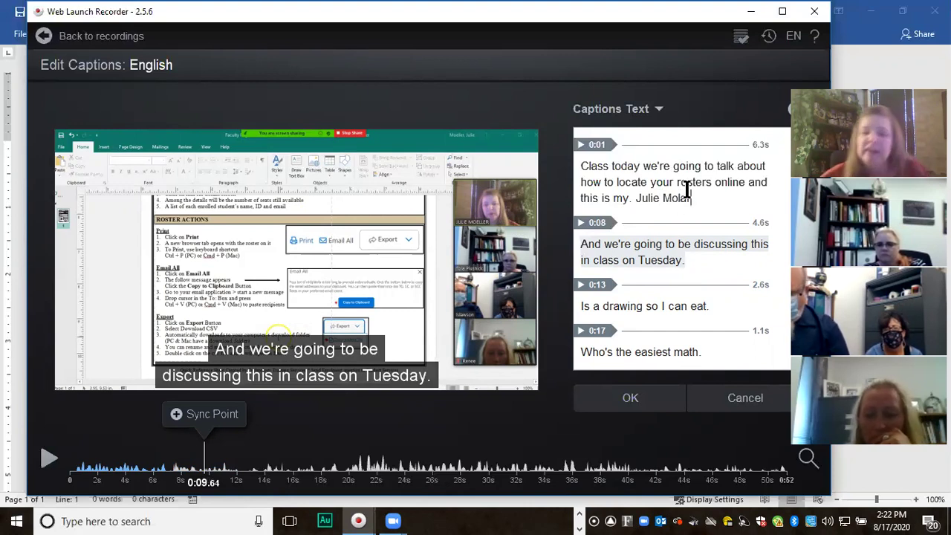
pyautogui.press('BackSpace')
pyautogui.press('BackSpace')
pyautogui.press('BackSpace')
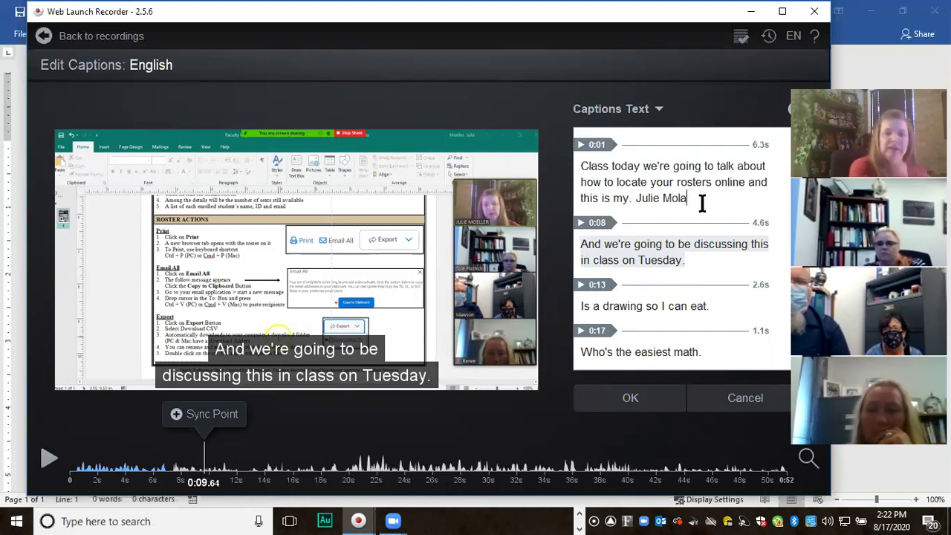
pyautogui.write('eller')
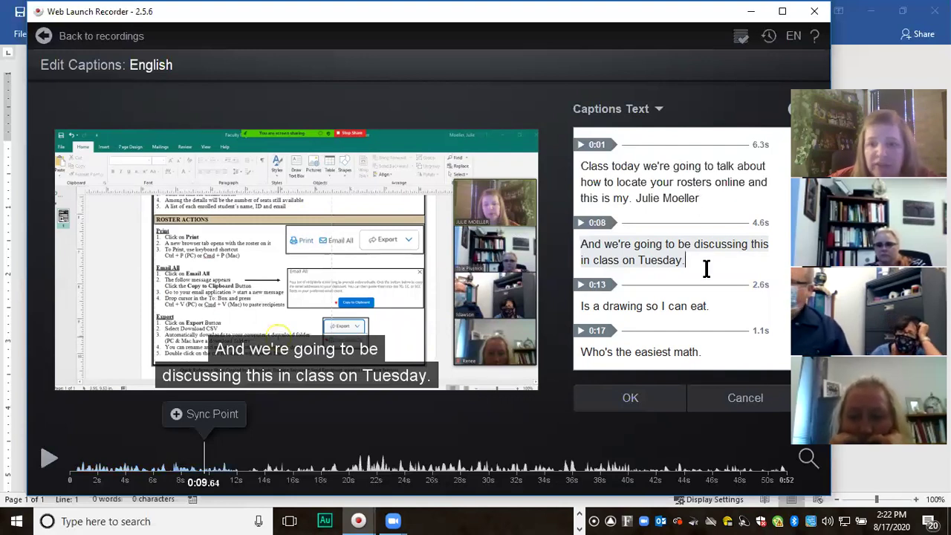
# Check the remaining captions, save the caption edits, and hide the captions on the recording.
pyautogui.scroll(-4, 743, 312)
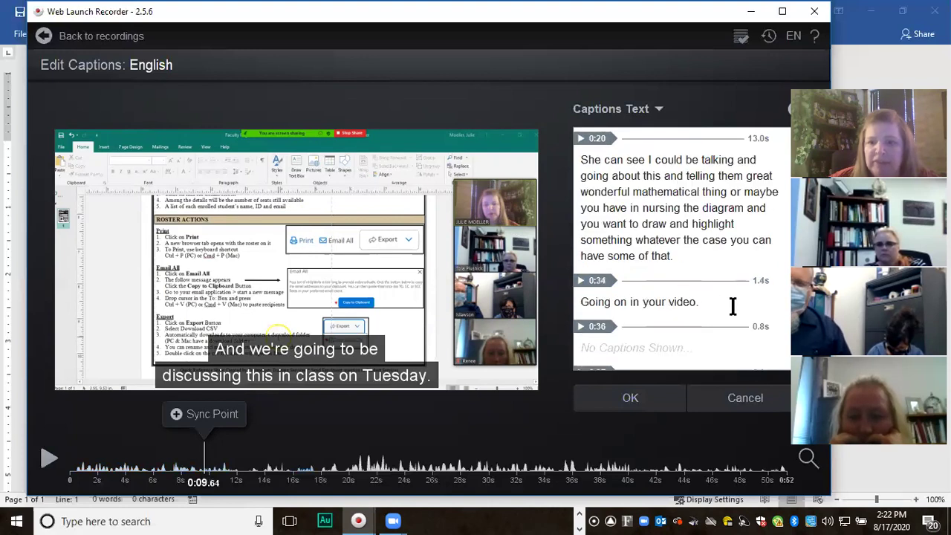
pyautogui.click(714, 240)
pyautogui.scroll(-2, 715, 252)
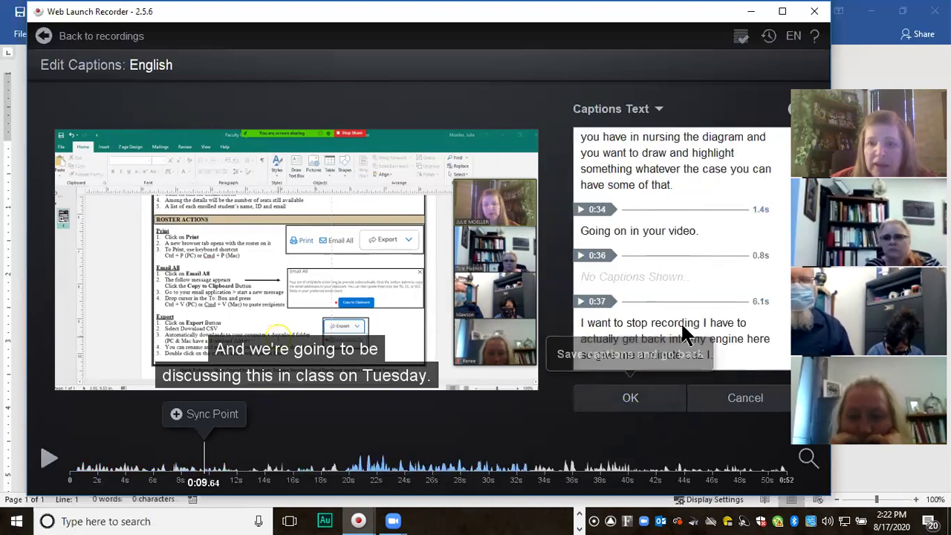
pyautogui.scroll(2, 684, 334)
pyautogui.click(651, 410)
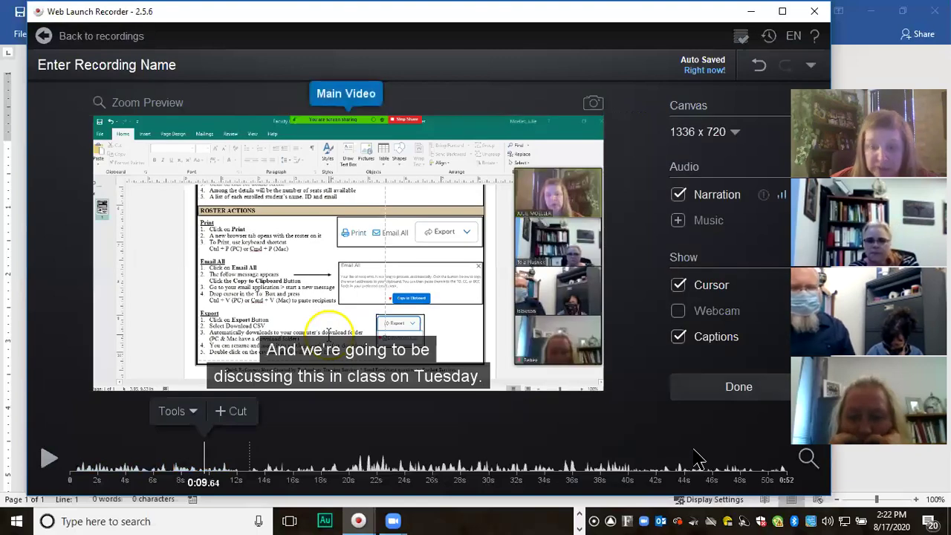
pyautogui.click(718, 340)
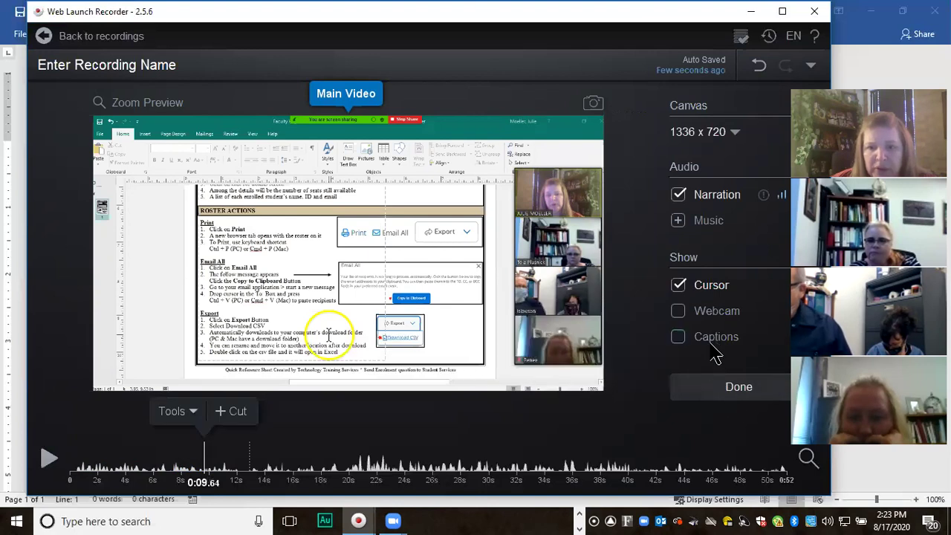
# Show the English captions on the recording and open them for editing.
pyautogui.moveTo(679, 345)
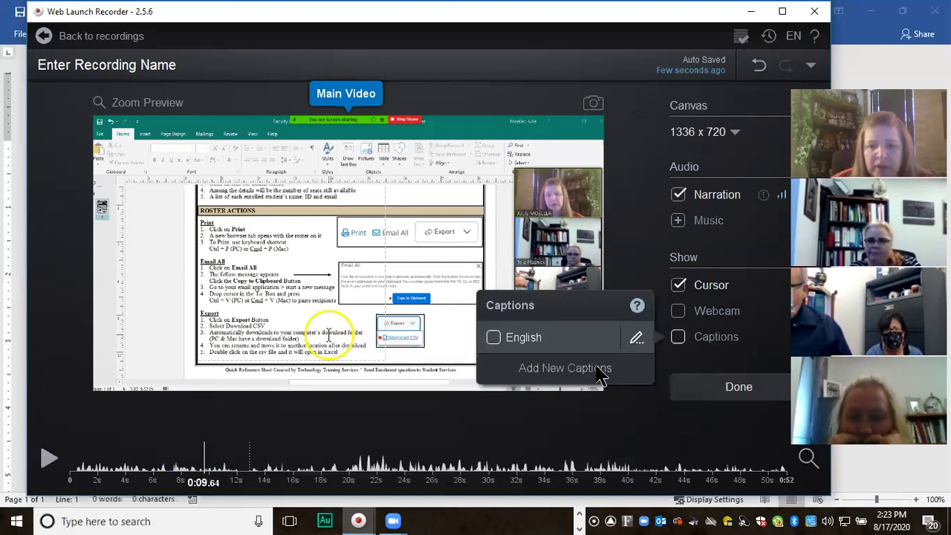
pyautogui.click(537, 337)
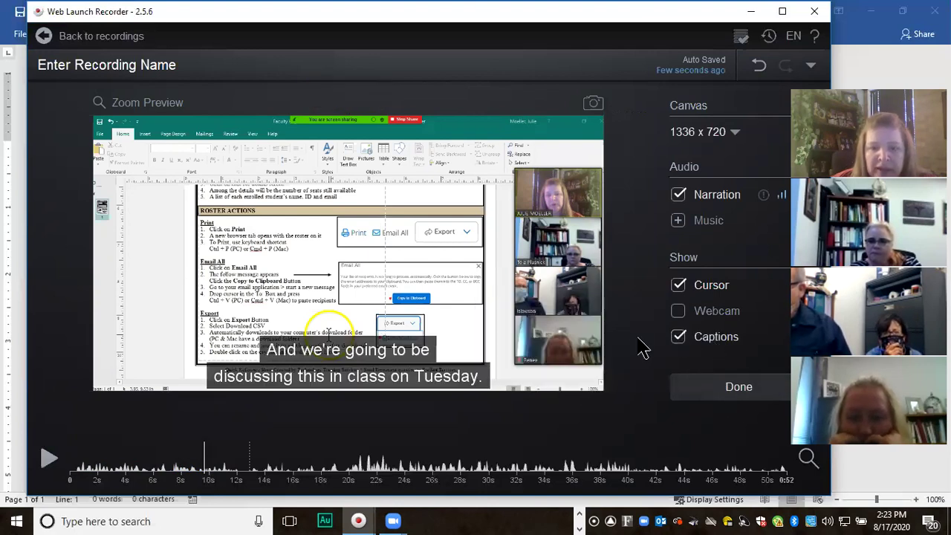
pyautogui.click(644, 349)
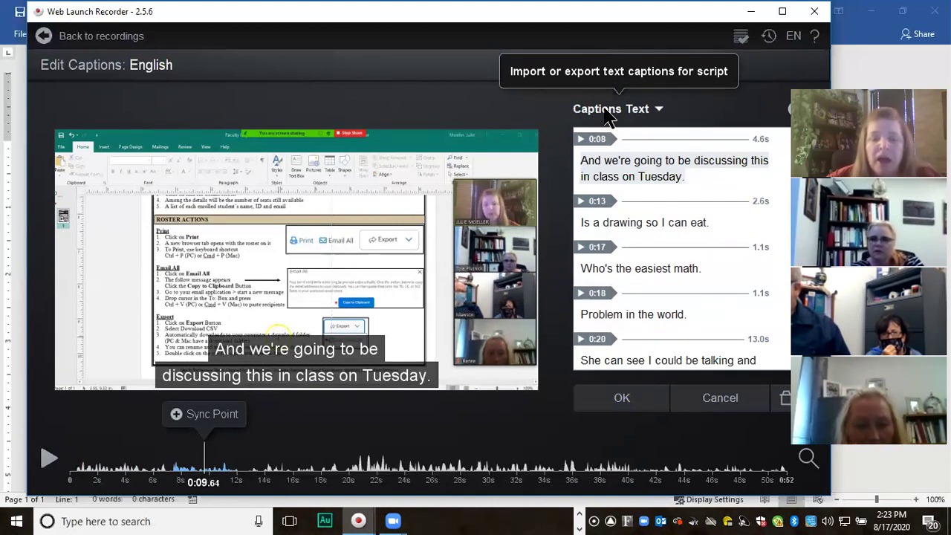
# Export the English captions as a text file named Script for Vid2.txt on the Desktop.
pyautogui.click(657, 110)
pyautogui.moveTo(592, 216)
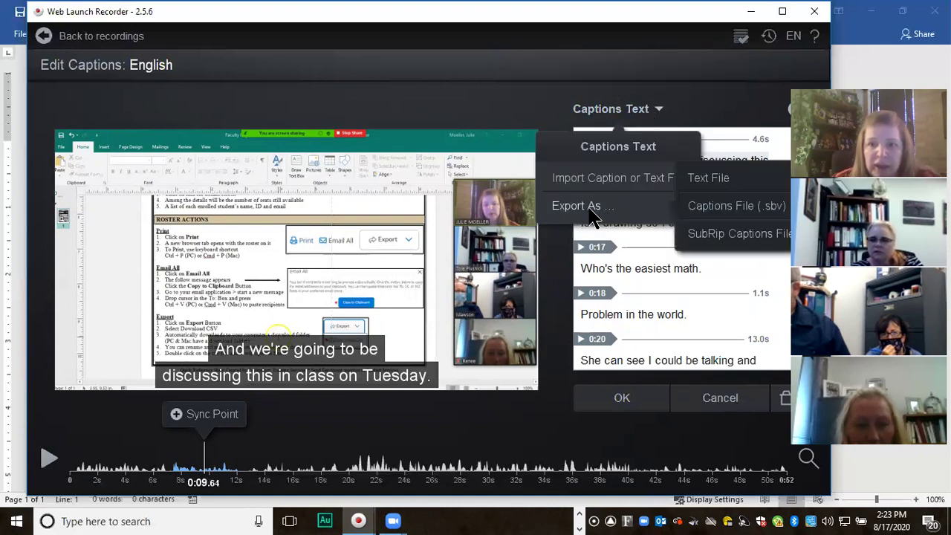
pyautogui.click(732, 180)
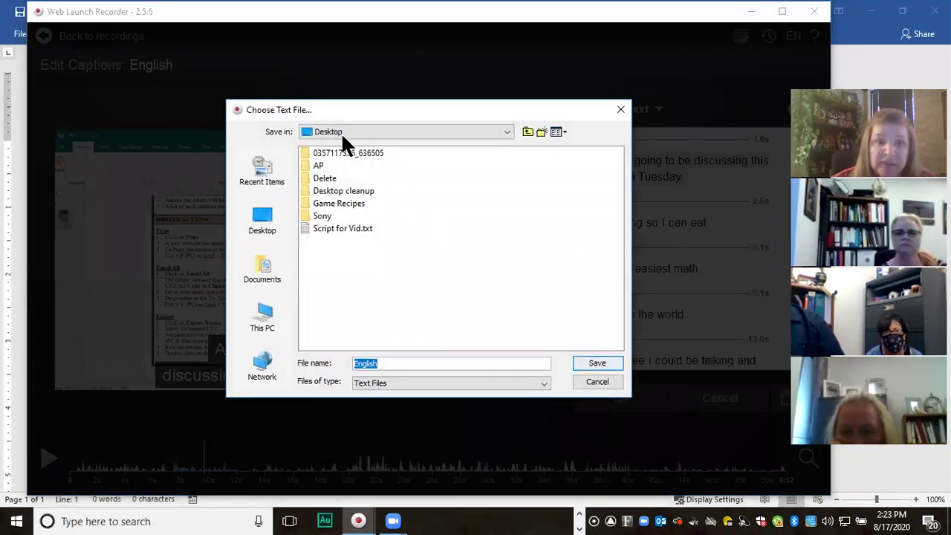
pyautogui.click(342, 228)
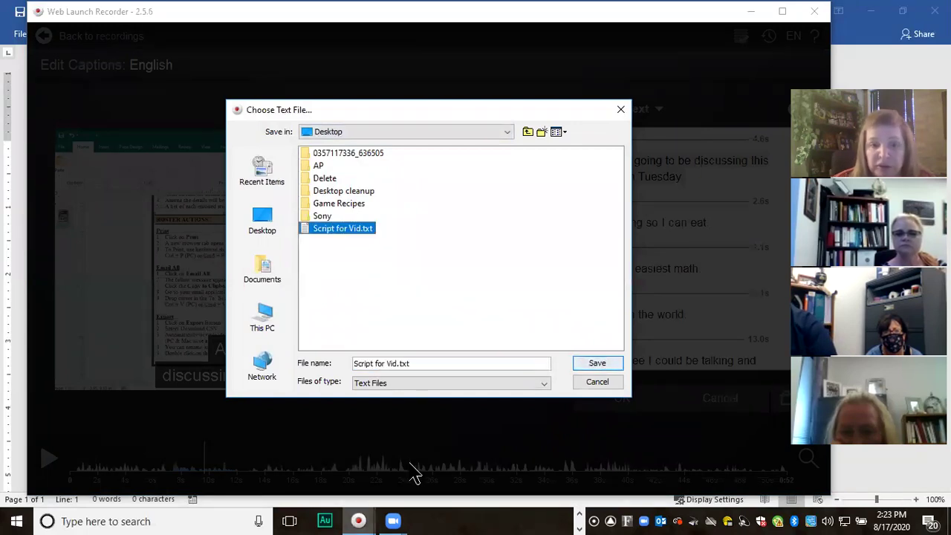
pyautogui.click(396, 363)
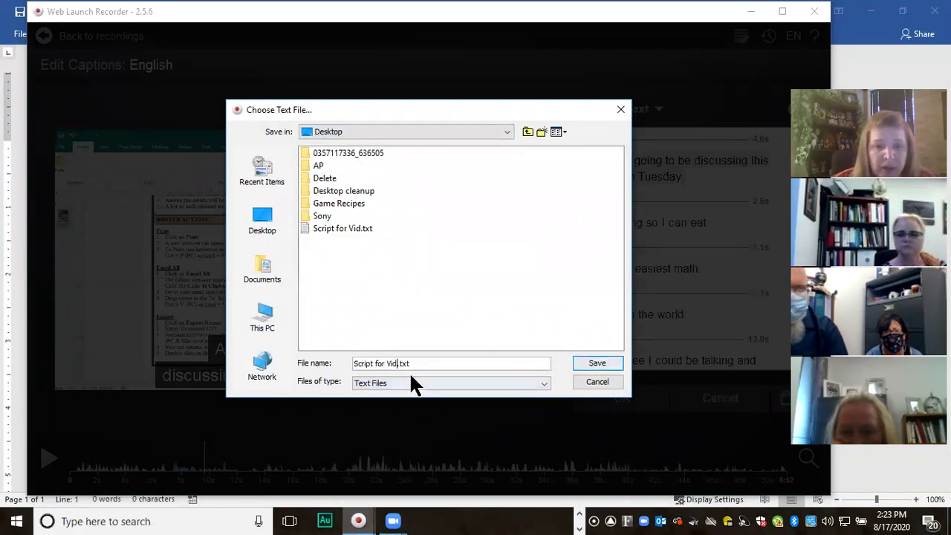
pyautogui.write('2')
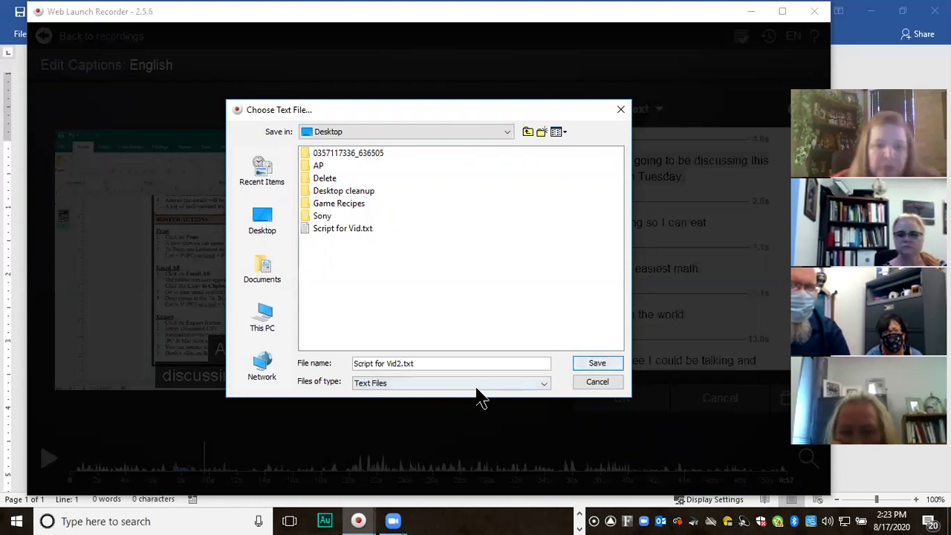
pyautogui.click(600, 365)
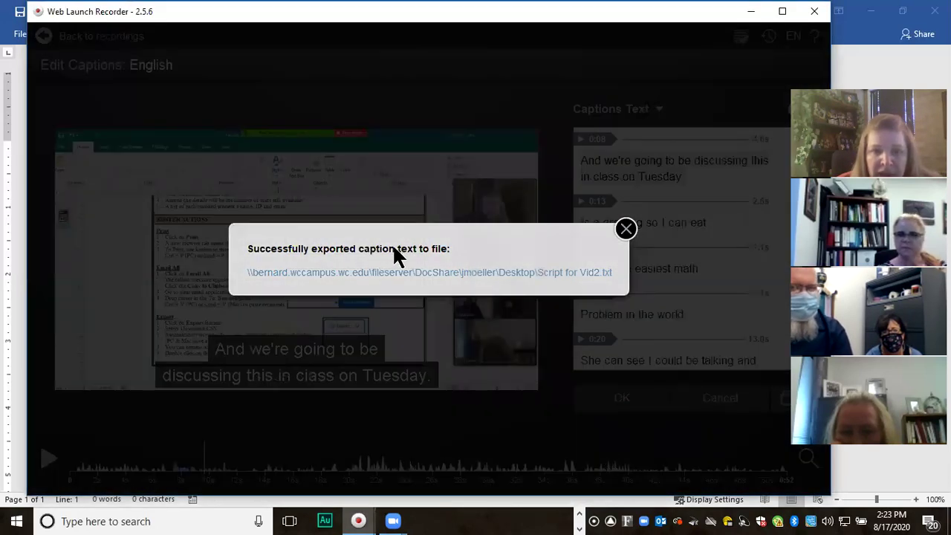
pyautogui.click(627, 228)
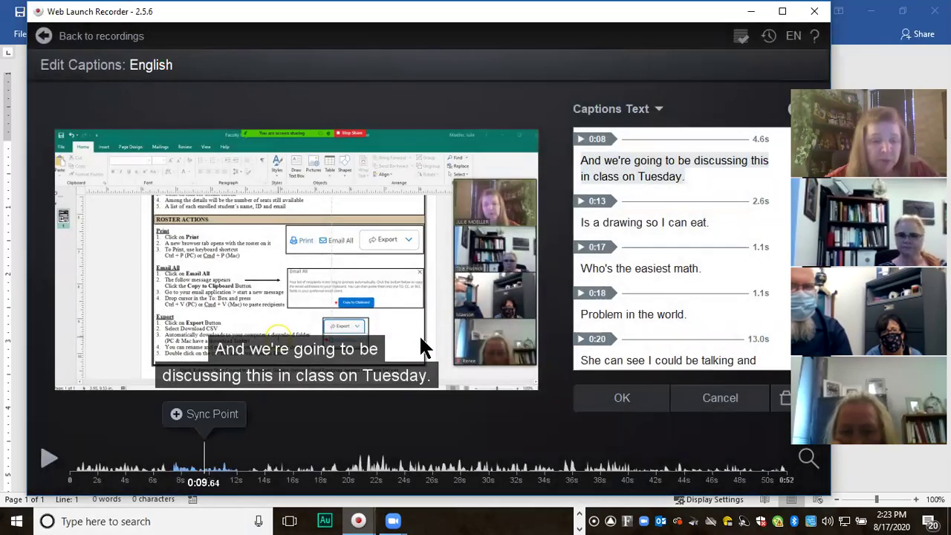
# Switch to File Explorer, open the exported Script for Vid2.txt from the Desktop, read the caption text full screen, and close it.
pyautogui.click(580, 514)
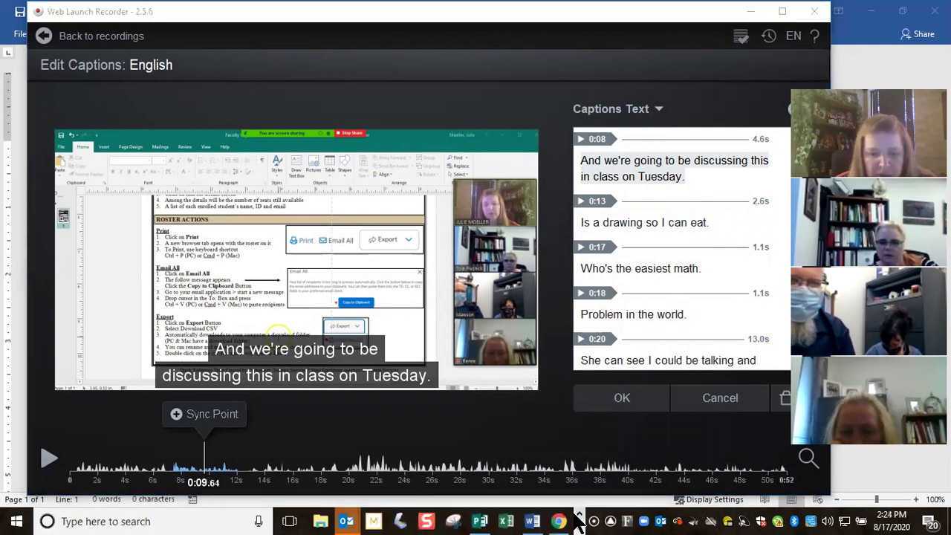
pyautogui.click(325, 522)
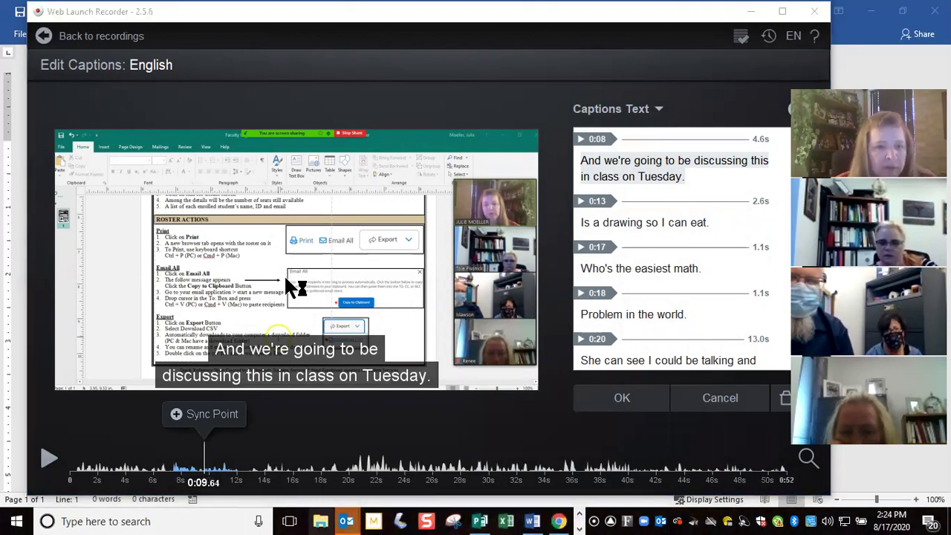
pyautogui.scroll(-5, 94, 364)
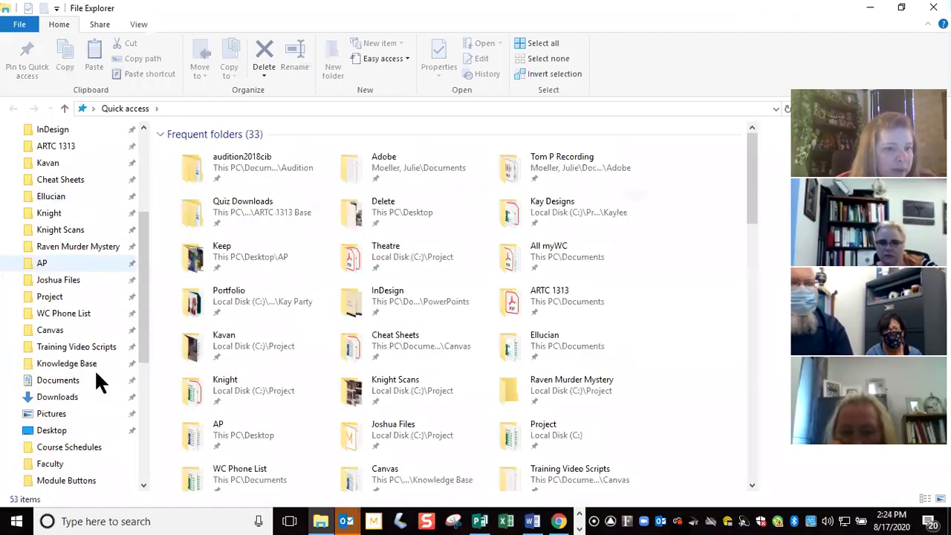
pyautogui.click(59, 383)
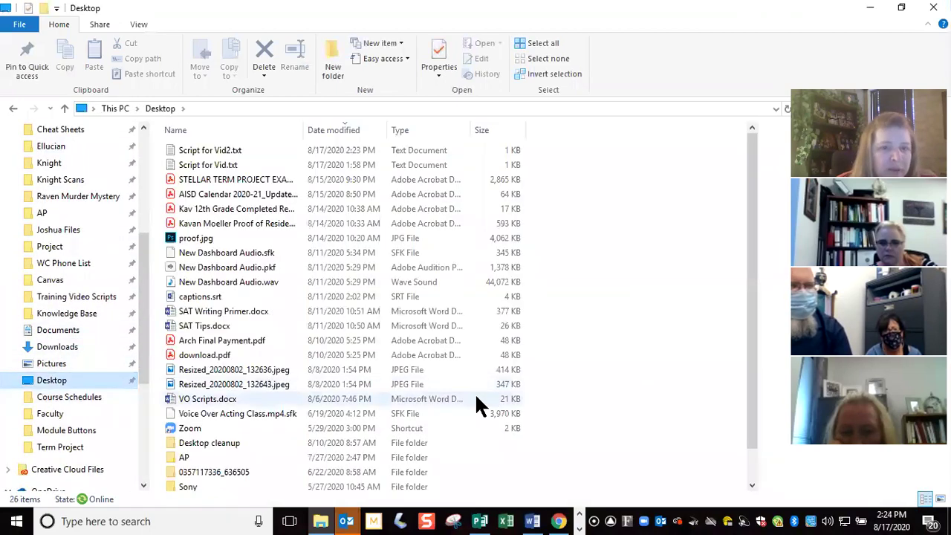
pyautogui.scroll(-1, 261, 319)
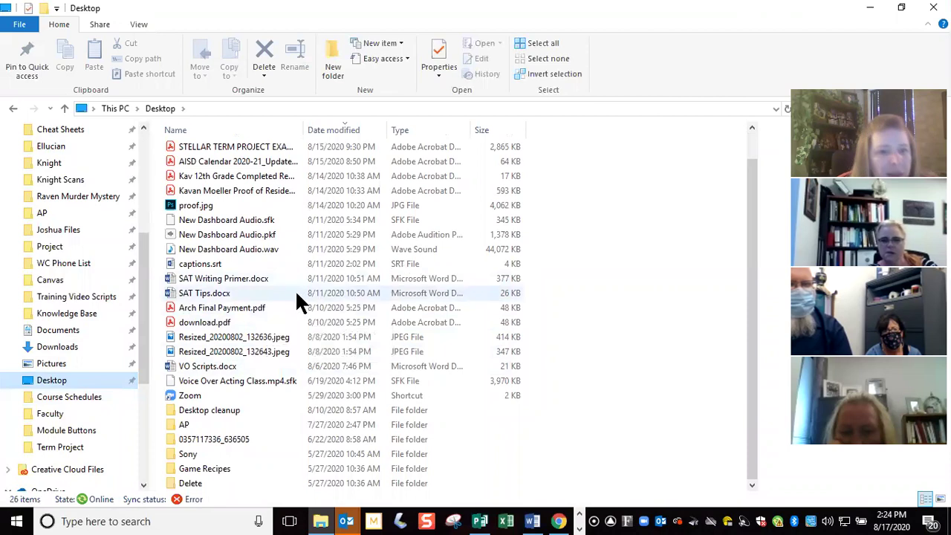
pyautogui.scroll(1, 288, 310)
pyautogui.doubleClick(218, 150)
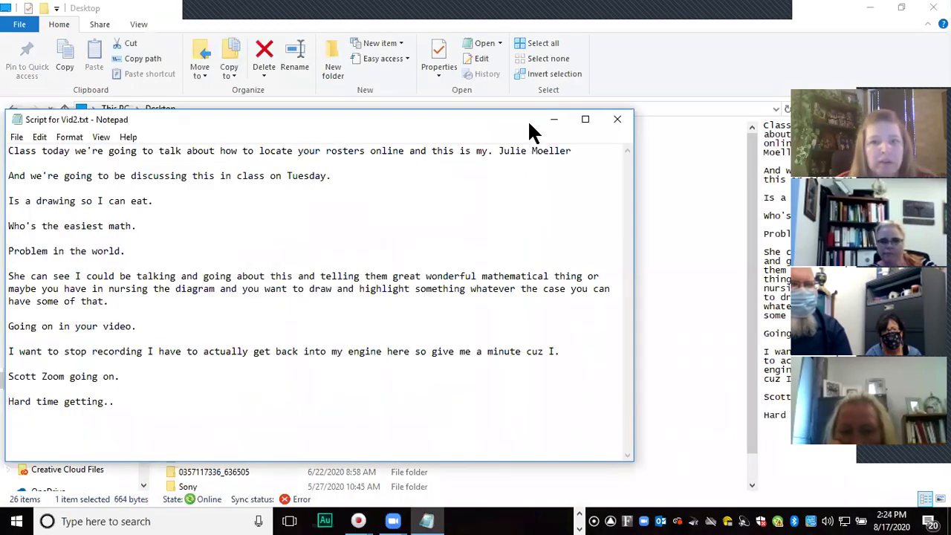
pyautogui.click(585, 121)
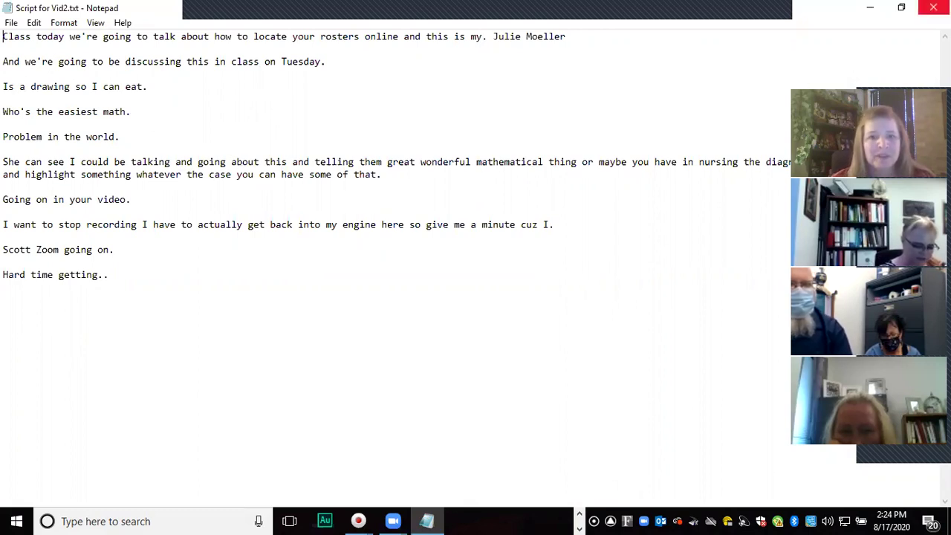
pyautogui.click(933, 8)
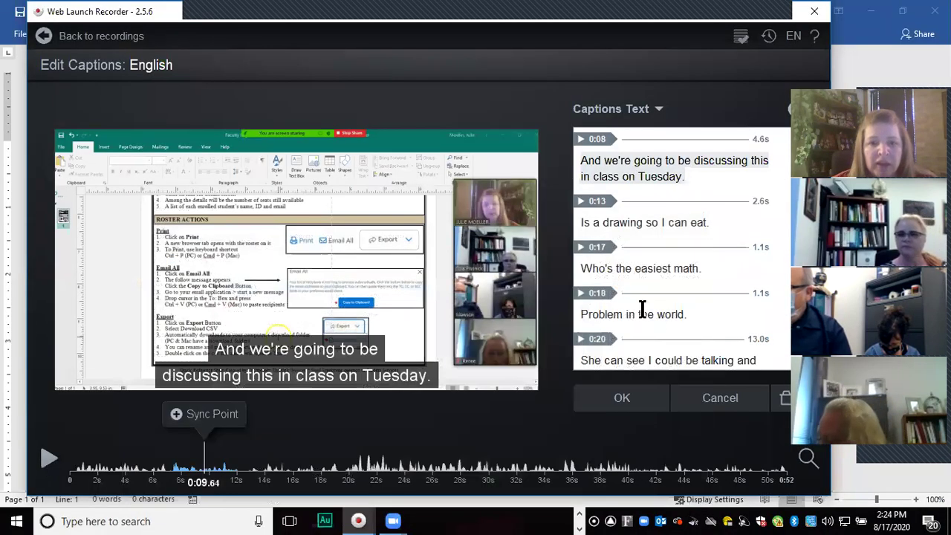
# Examine the import option and the export formats offered for the captions text, including the Captions File (.sbv) and SubRip formats.
pyautogui.click(659, 110)
pyautogui.moveTo(594, 214)
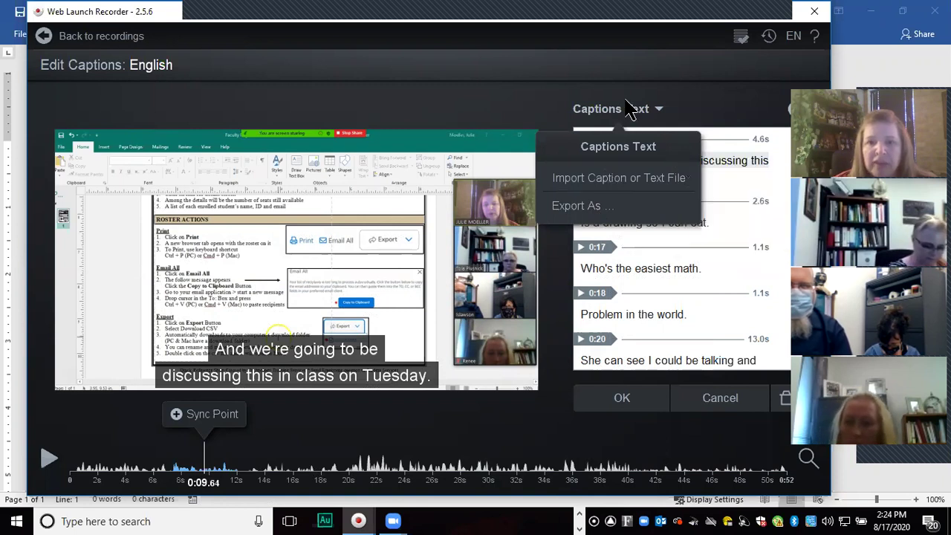
pyautogui.click(672, 106)
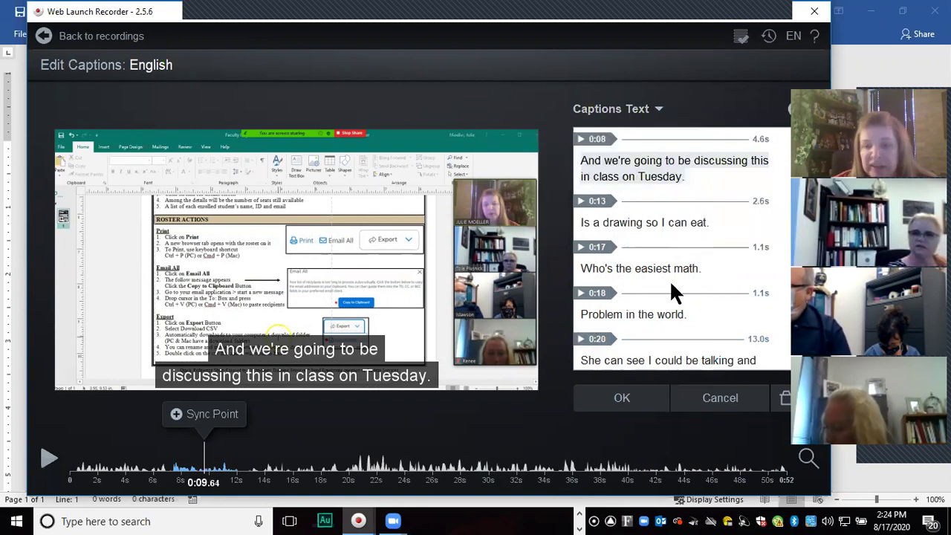
pyautogui.click(659, 108)
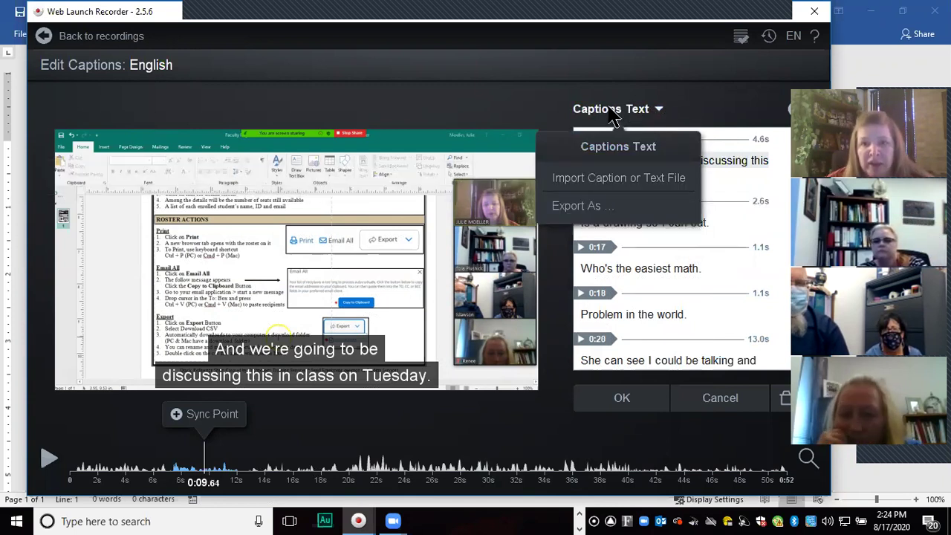
pyautogui.moveTo(583, 212)
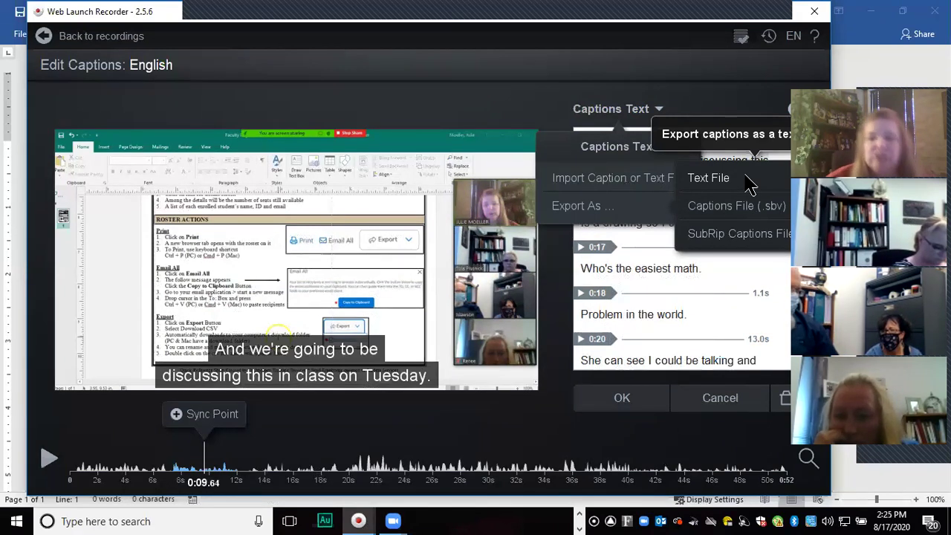
pyautogui.click(712, 242)
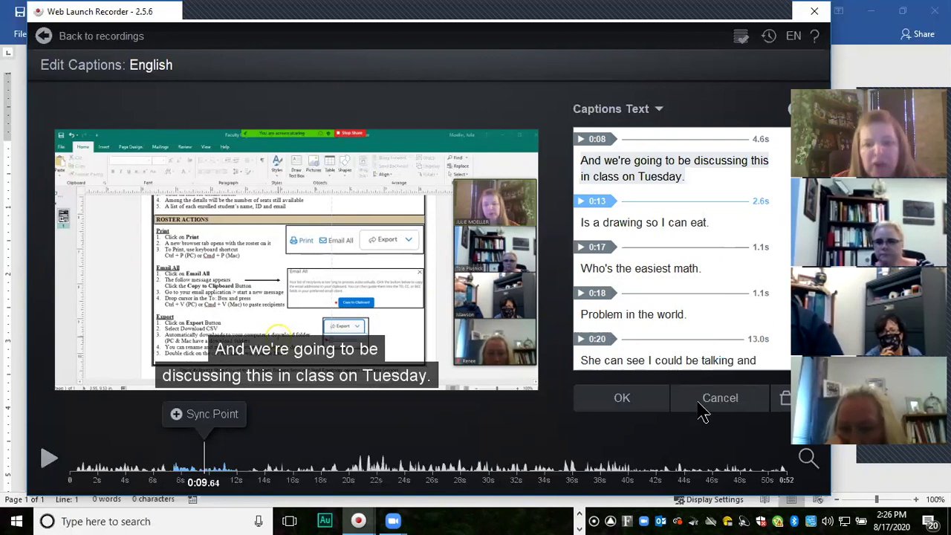
# Finish editing the captions and the recording, and bring up the publish options for uploading to Screencast-O-Matic.
pyautogui.click(622, 398)
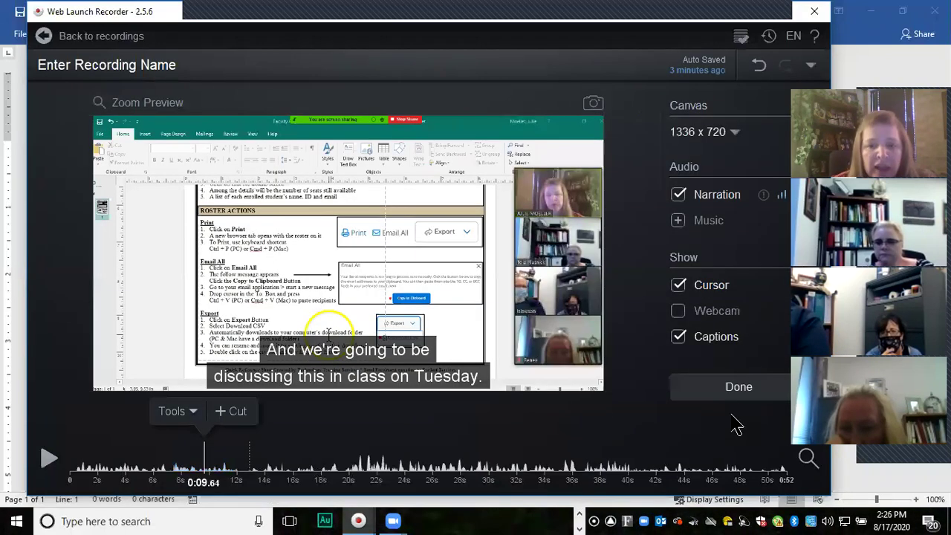
pyautogui.click(740, 390)
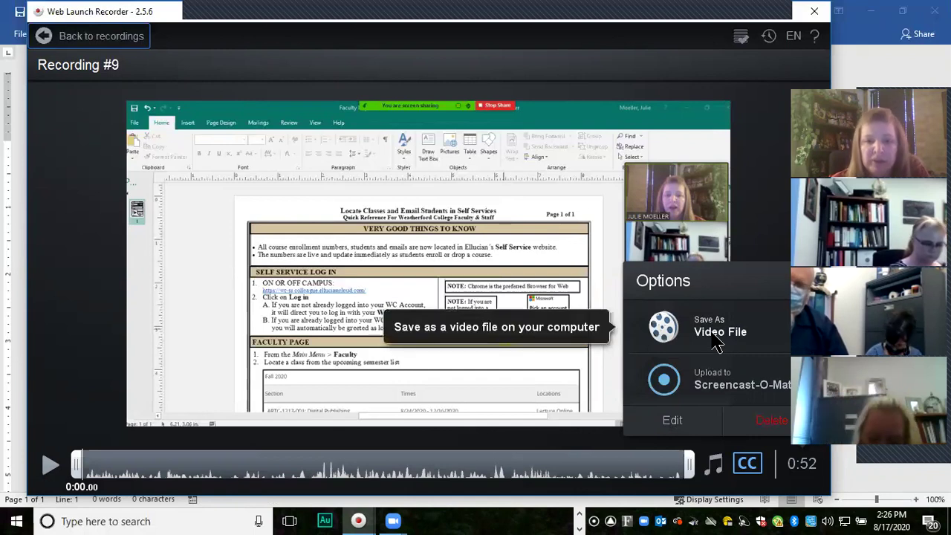
pyautogui.click(725, 392)
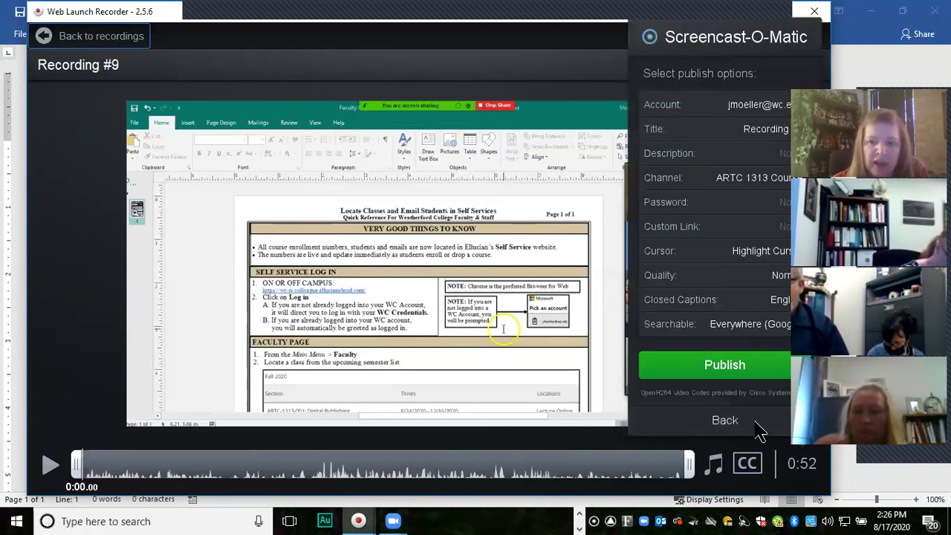
# Set the title of the published recording to "Screencast-O-Matic Sample Vid".
pyautogui.click(719, 139)
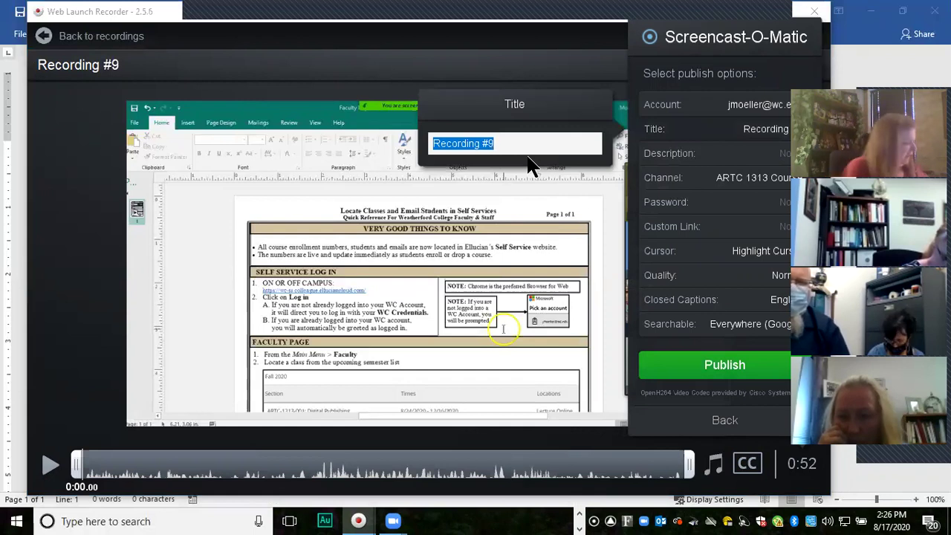
pyautogui.write('Screen')
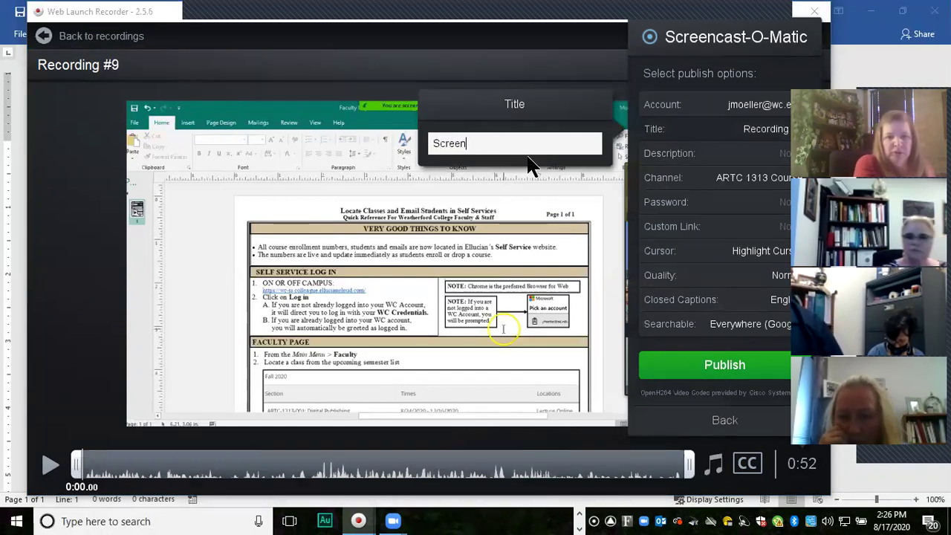
pyautogui.write('cast-')
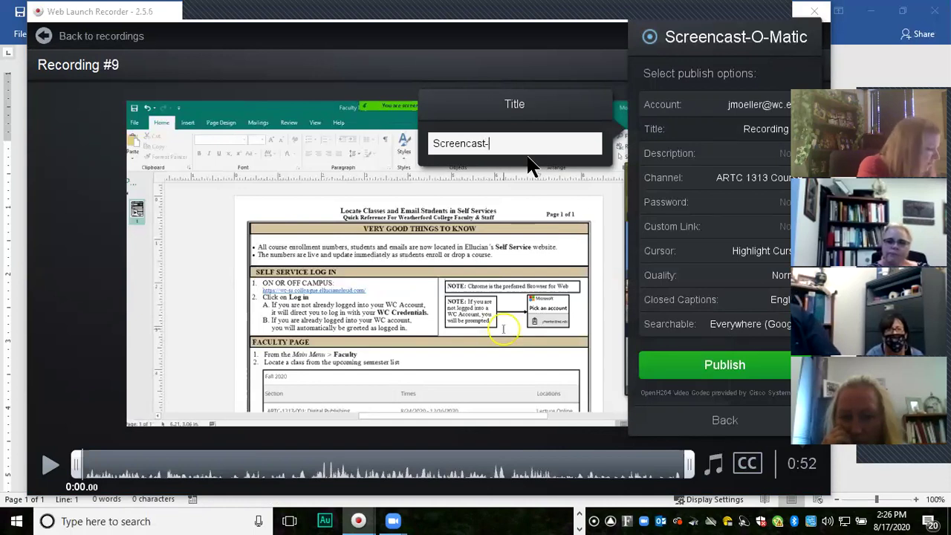
pyautogui.write('Cast-O')
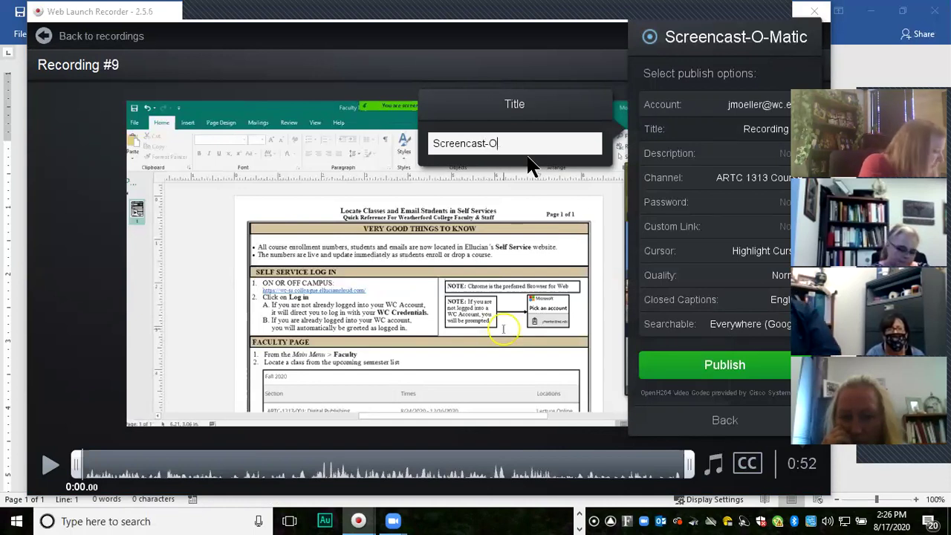
pyautogui.write('-Matic')
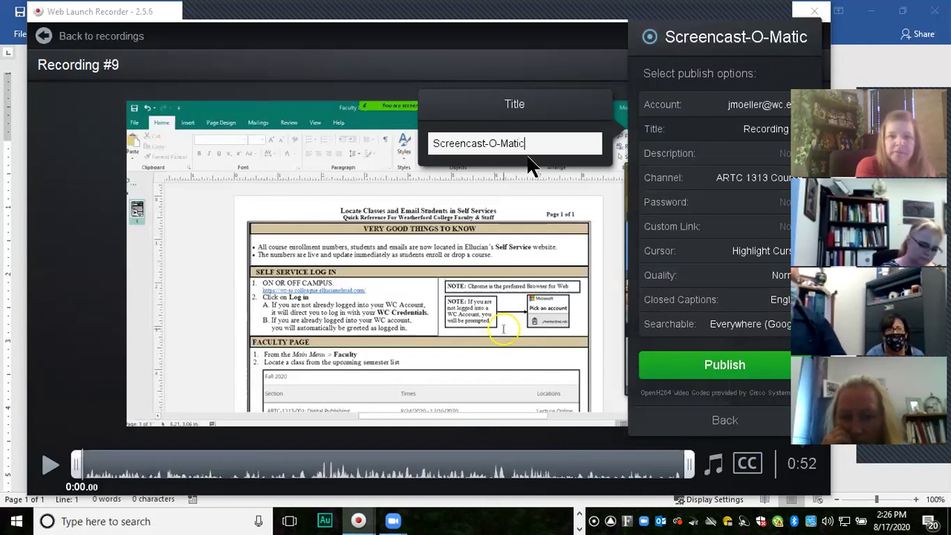
pyautogui.write(' Sample Vid')
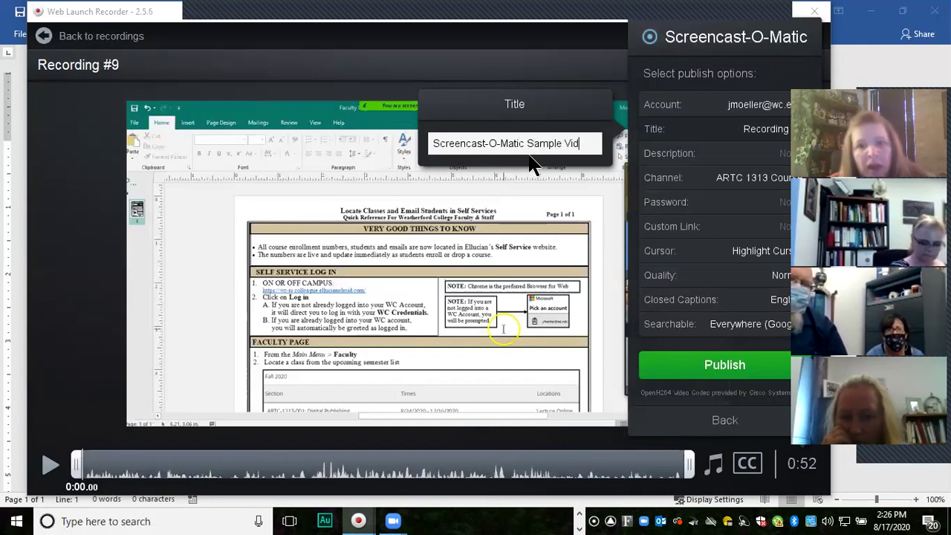
pyautogui.press('Return')
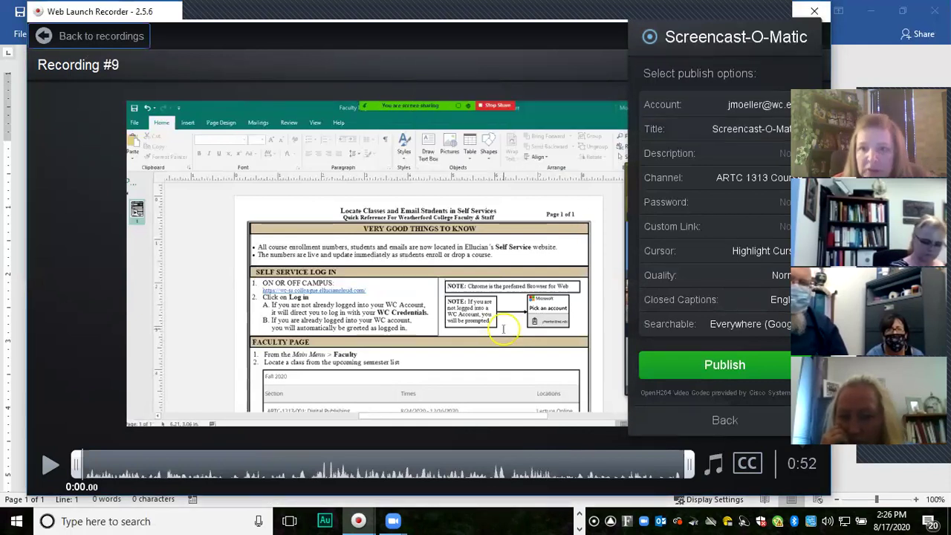
# Set the publishing channel for the recording to ARTC 1313 Course.
pyautogui.click(718, 191)
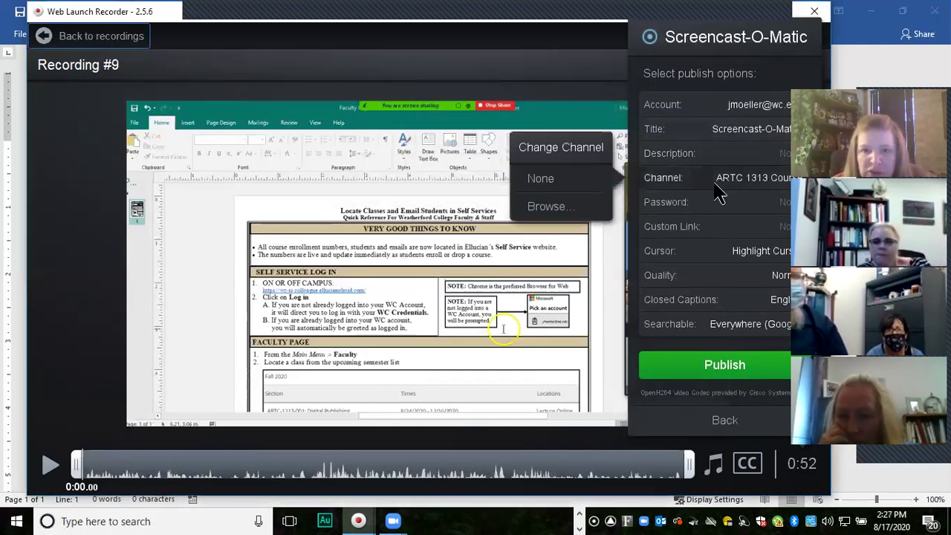
pyautogui.click(542, 208)
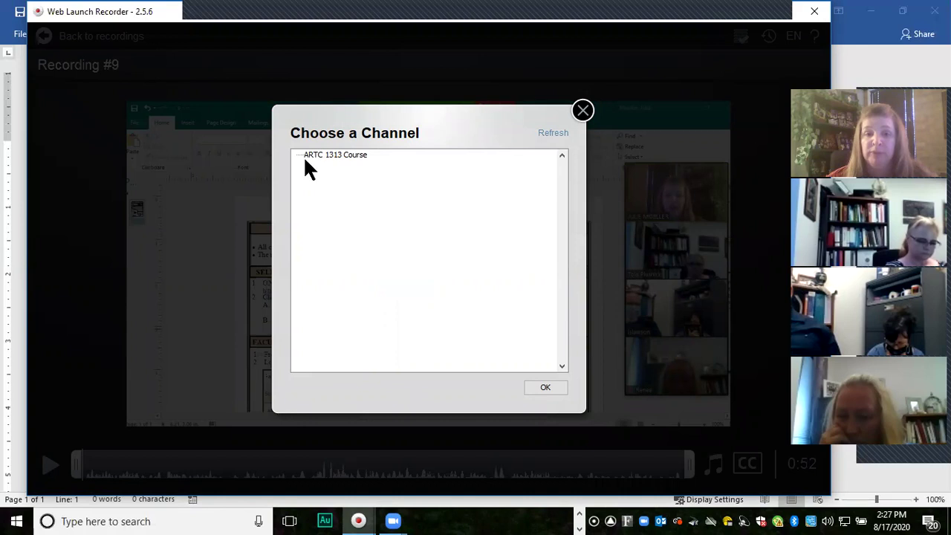
pyautogui.click(331, 154)
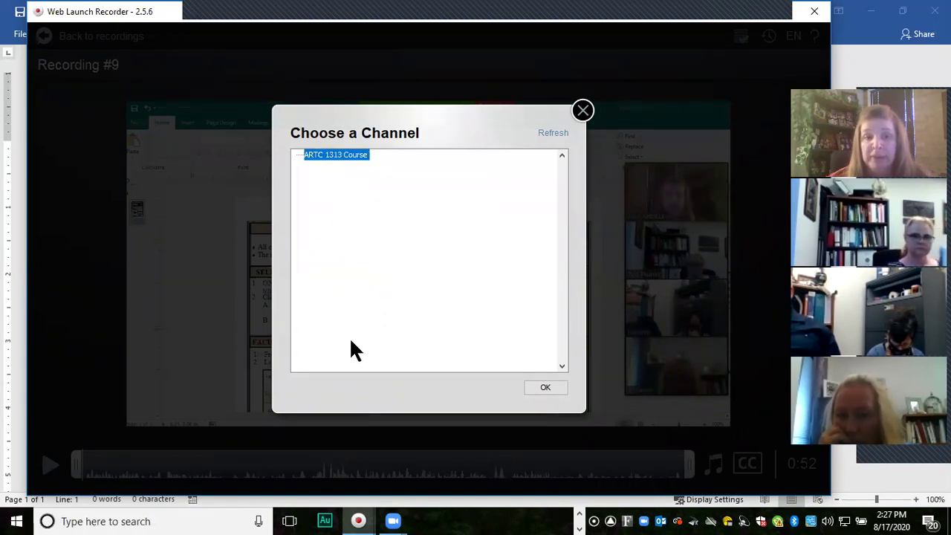
pyautogui.click(546, 389)
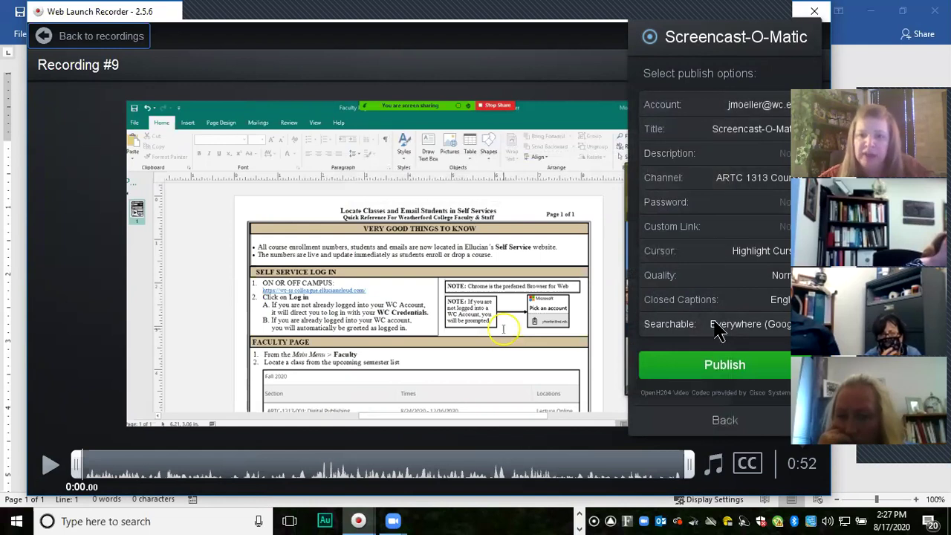
# Publish the recording to Screencast-O-Matic, dismiss the upload dialog, and close the recorder.
pyautogui.click(716, 375)
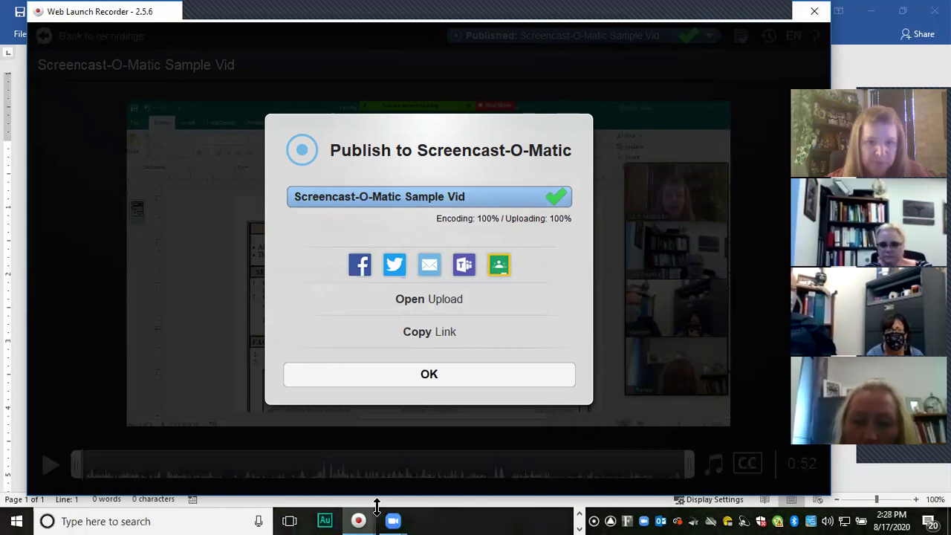
pyautogui.click(435, 375)
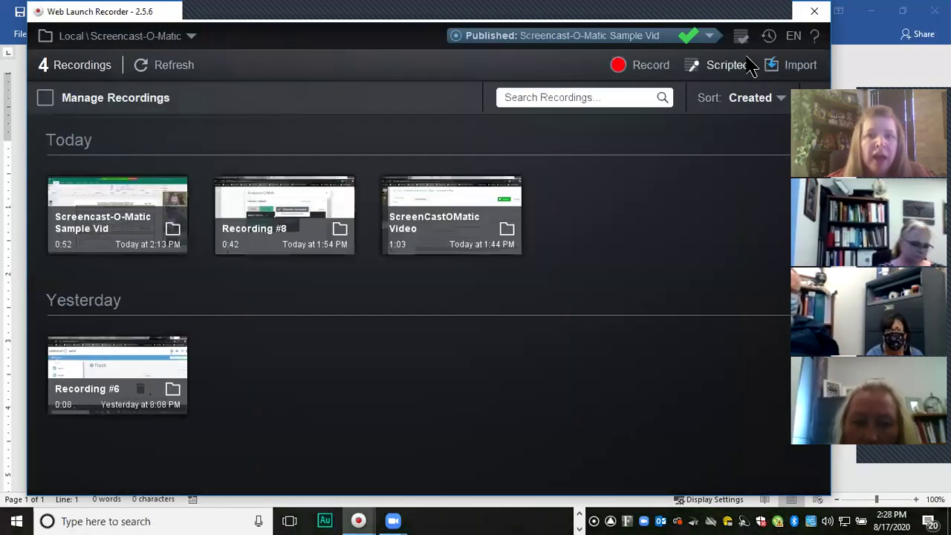
pyautogui.click(815, 13)
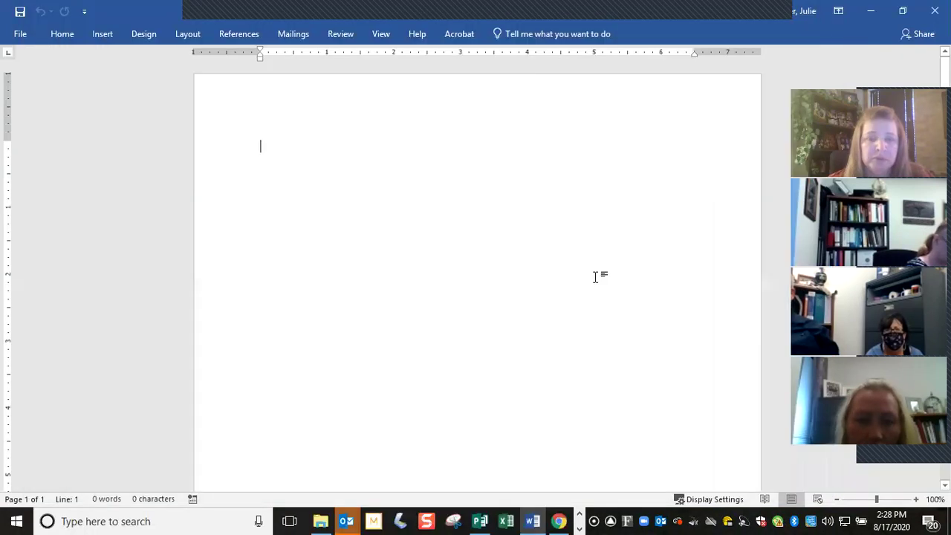
# Close the blank Word document and the Publisher quick-reference document without saving changes.
pyautogui.click(935, 10)
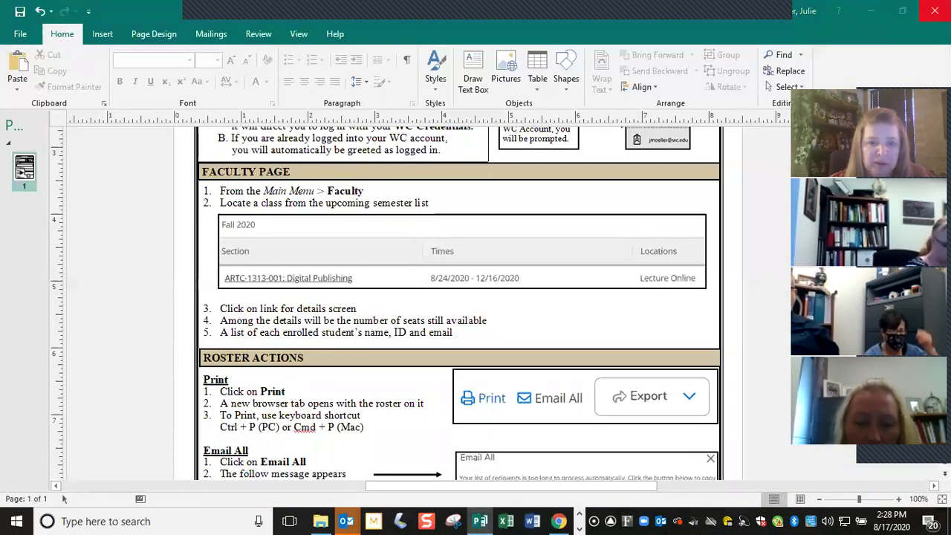
pyautogui.click(935, 11)
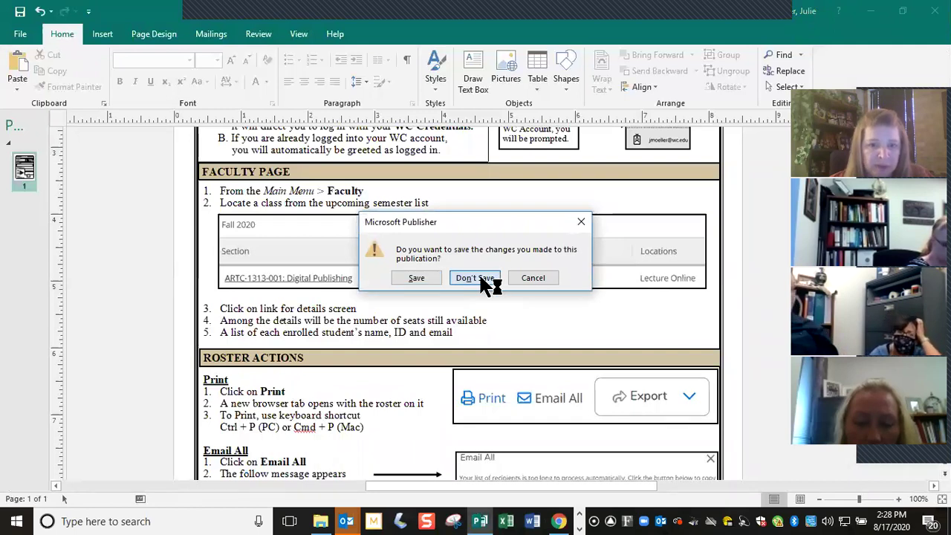
pyautogui.click(480, 279)
# Return to the Screencast-O-Matic Demo Page in Canvas and cancel the open video embed dialog.
pyautogui.click(238, 11)
pyautogui.click(82, 20)
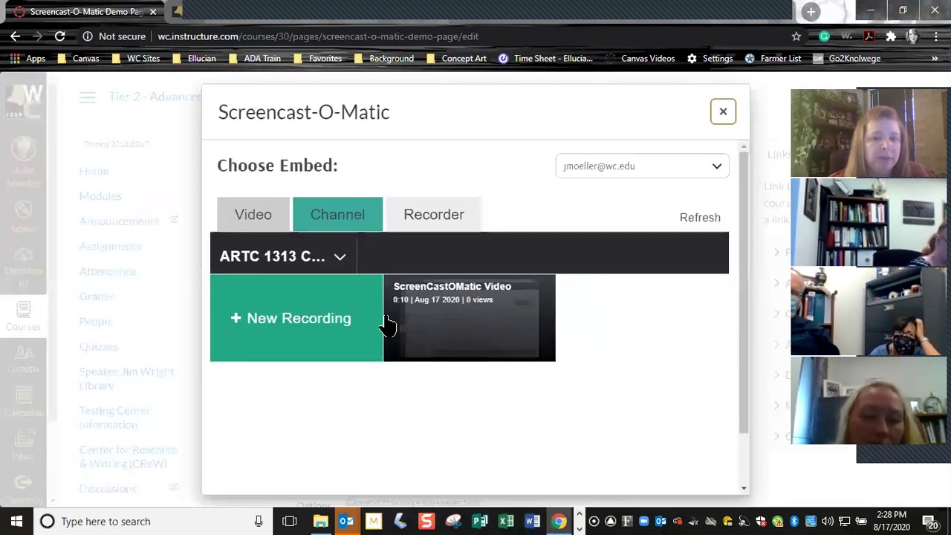
pyautogui.click(723, 113)
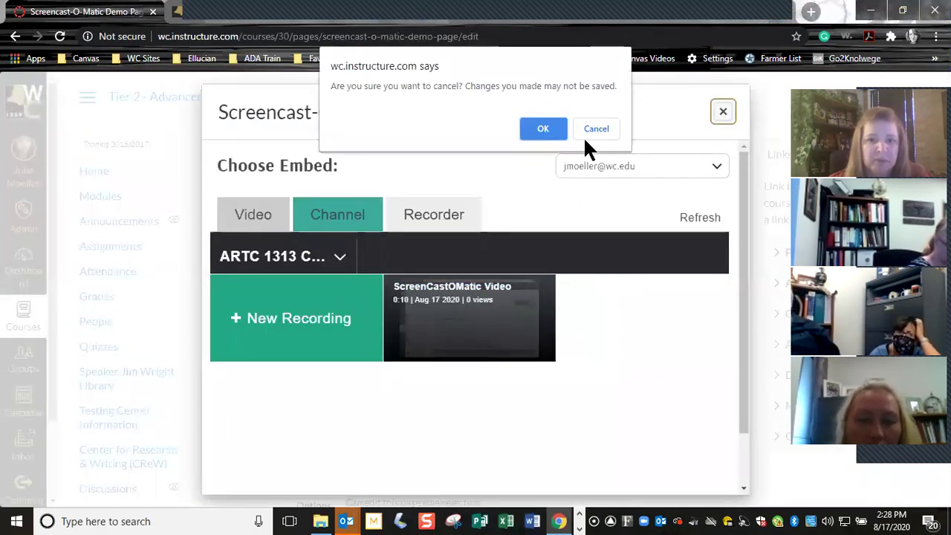
pyautogui.click(543, 130)
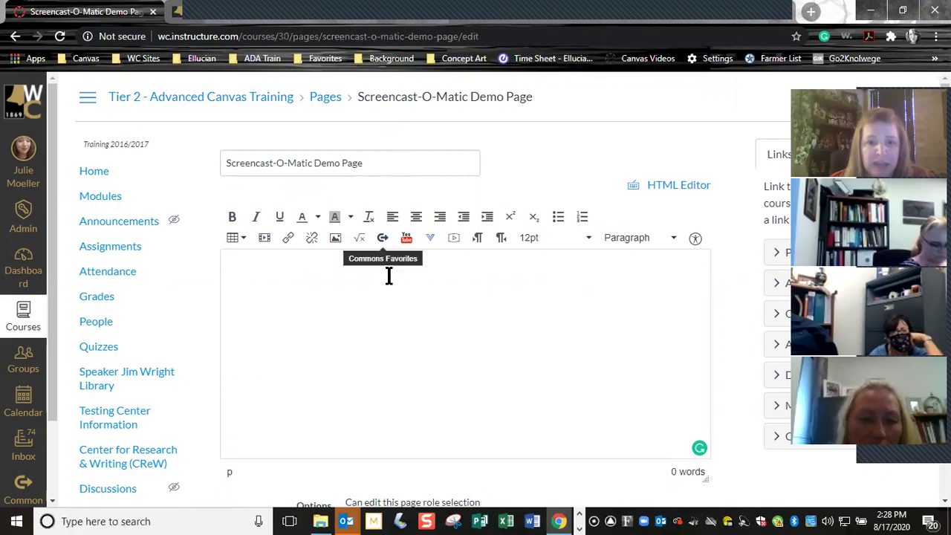
# Enter "Please watch this video cast" in the body of the Screencast-O-Matic Demo Page.
pyautogui.scroll(-4, 461, 366)
pyautogui.scroll(4, 484, 338)
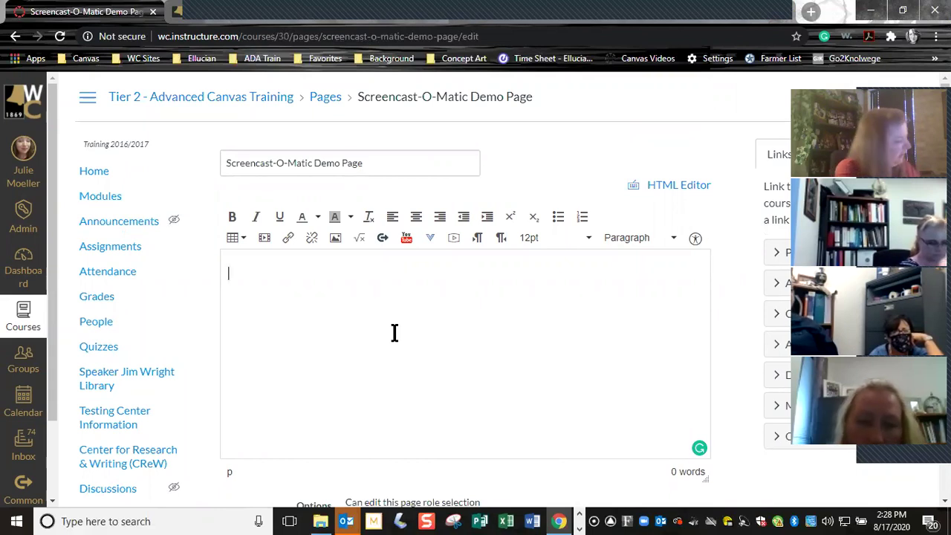
pyautogui.write('Please watch this video cast')
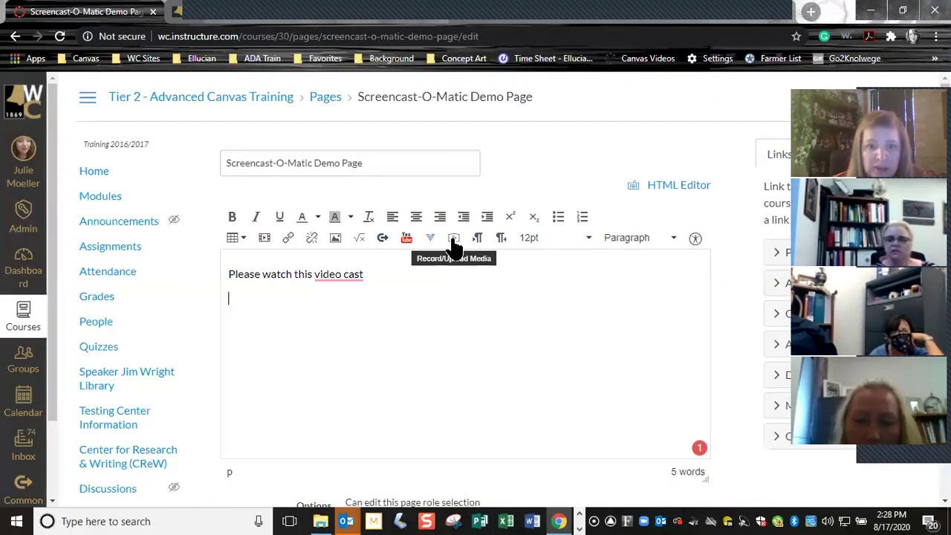
# Examine the external tools offered in the page editor, including Screencast-O-Matic, and dismiss the list.
pyautogui.click(431, 238)
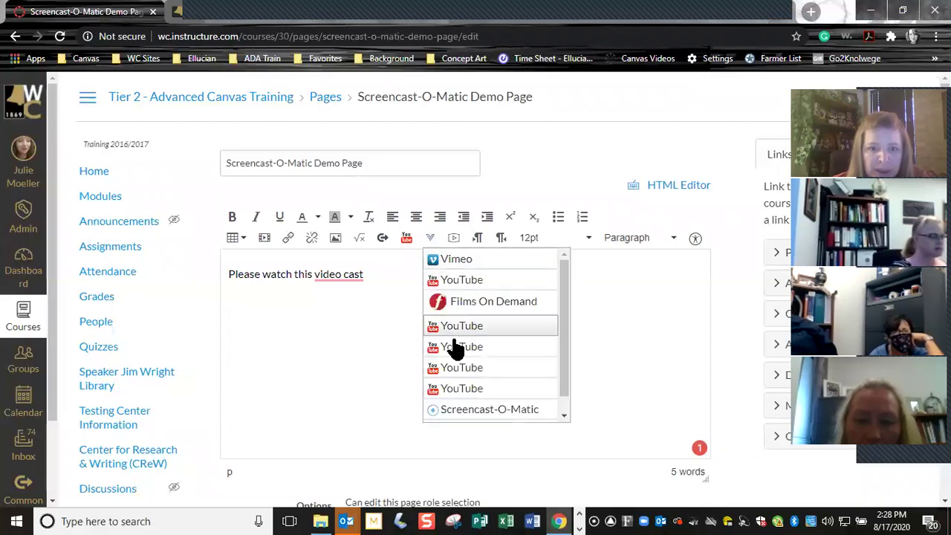
pyautogui.click(476, 416)
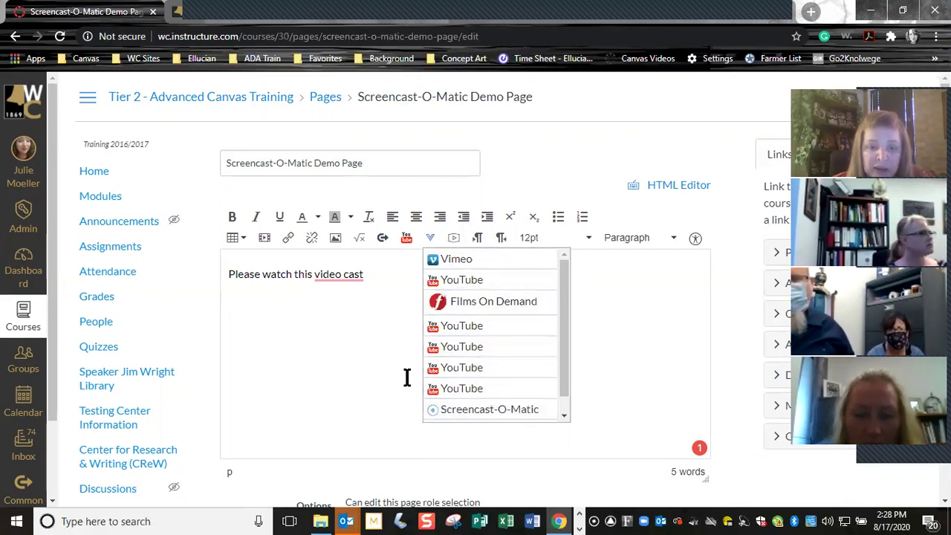
pyautogui.click(283, 389)
# Open the course Settings in a separate browser tab and switch to it.
pyautogui.scroll(-3, 198, 421)
pyautogui.scroll(-5, 147, 445)
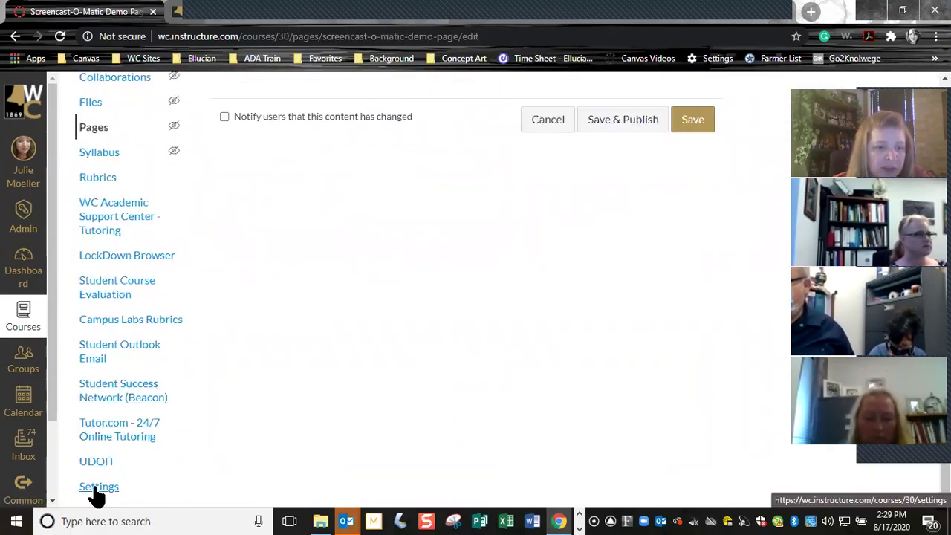
pyautogui.rightClick(97, 487)
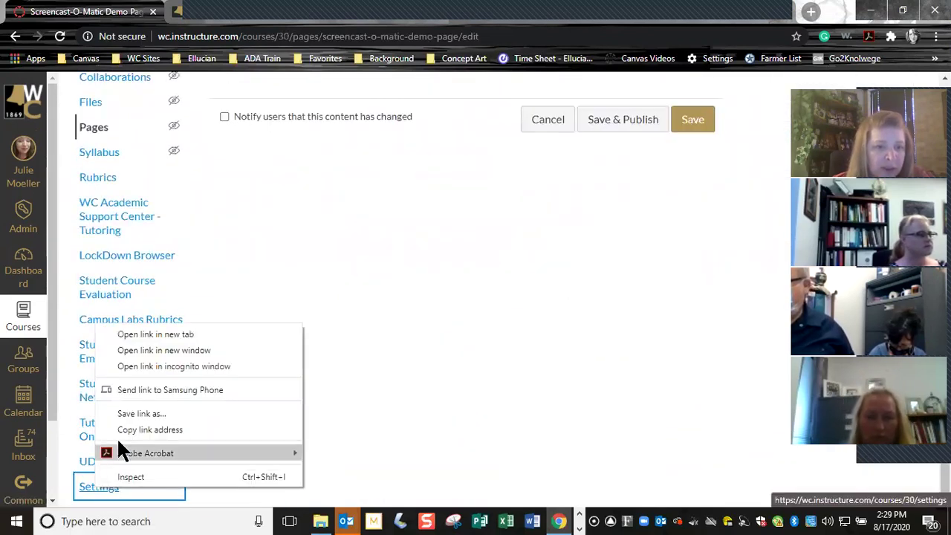
pyautogui.click(172, 332)
pyautogui.click(203, 16)
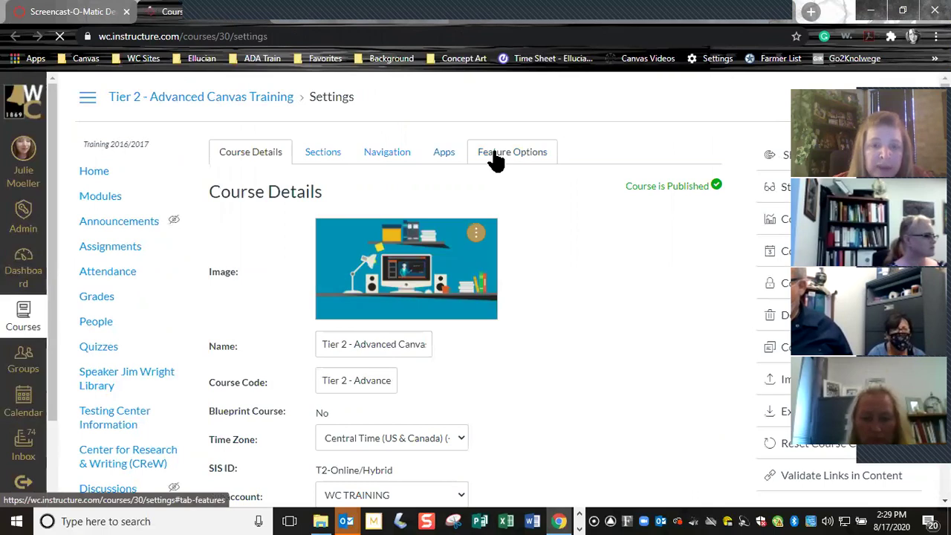
# Filter the course's external apps by "scree" and open the Screencast-O-Matic app details with the Add App option.
pyautogui.click(446, 156)
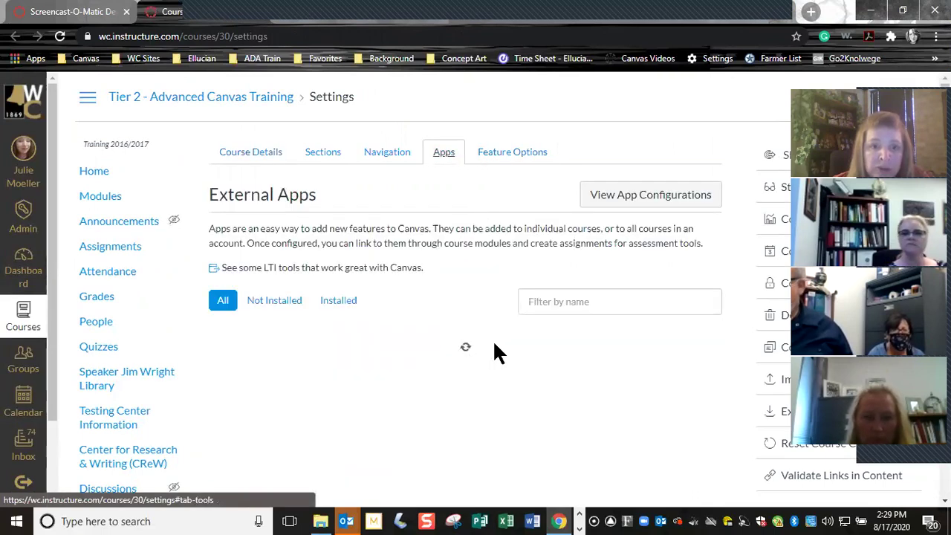
pyautogui.click(556, 300)
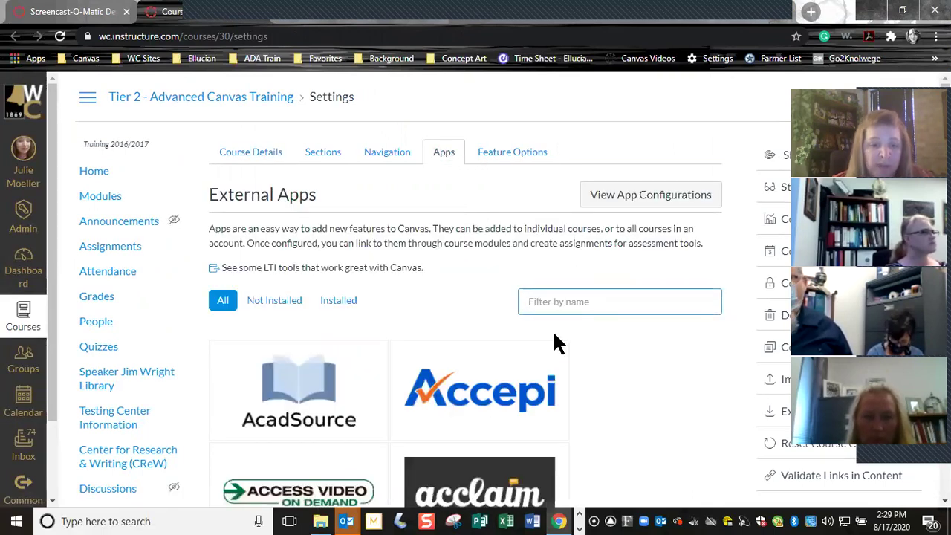
pyautogui.write('scree')
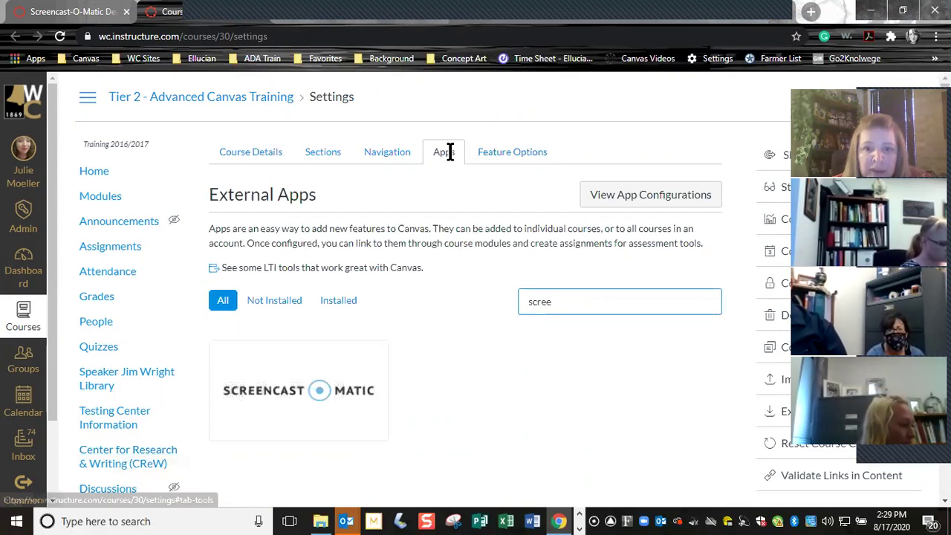
pyautogui.click(321, 406)
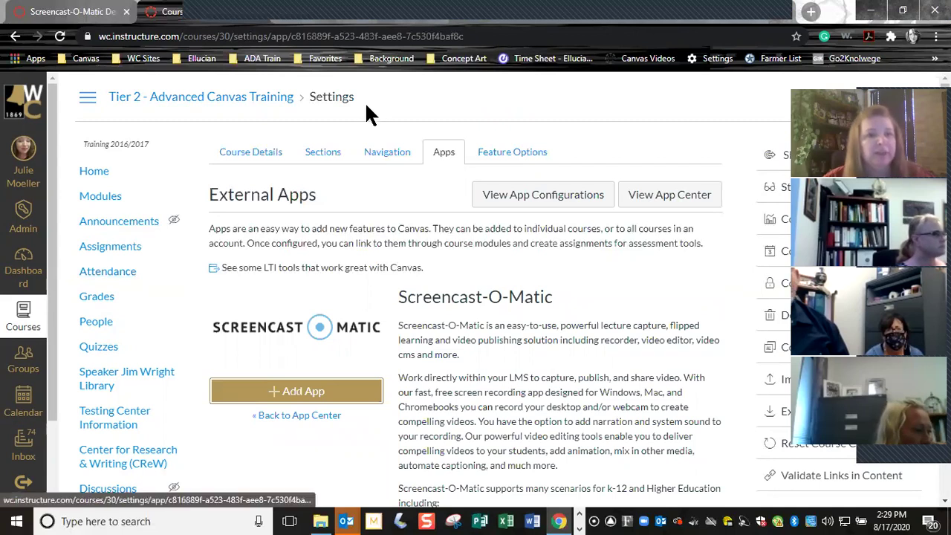
# Return to the demo page editor, launch the Screencast-O-Matic embed tool, and check its account options.
pyautogui.click(97, 10)
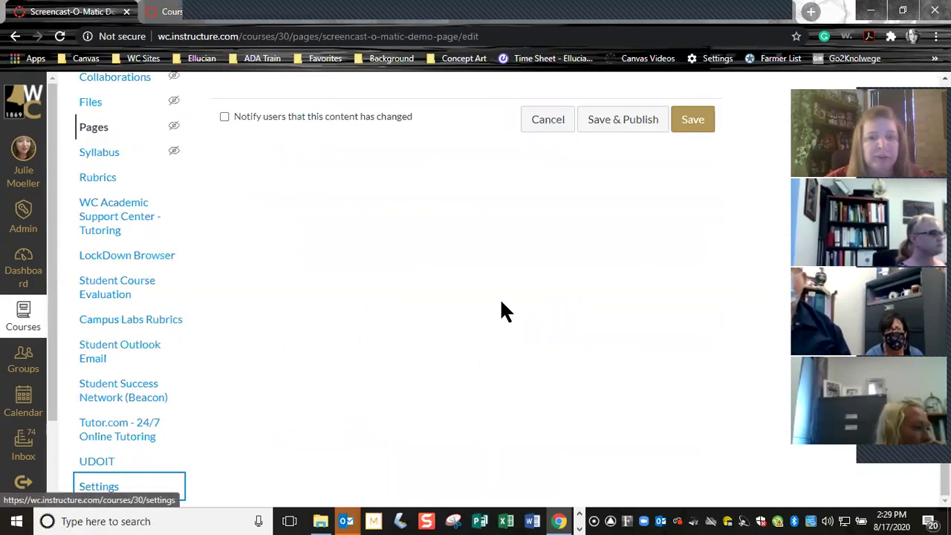
pyautogui.scroll(6, 500, 305)
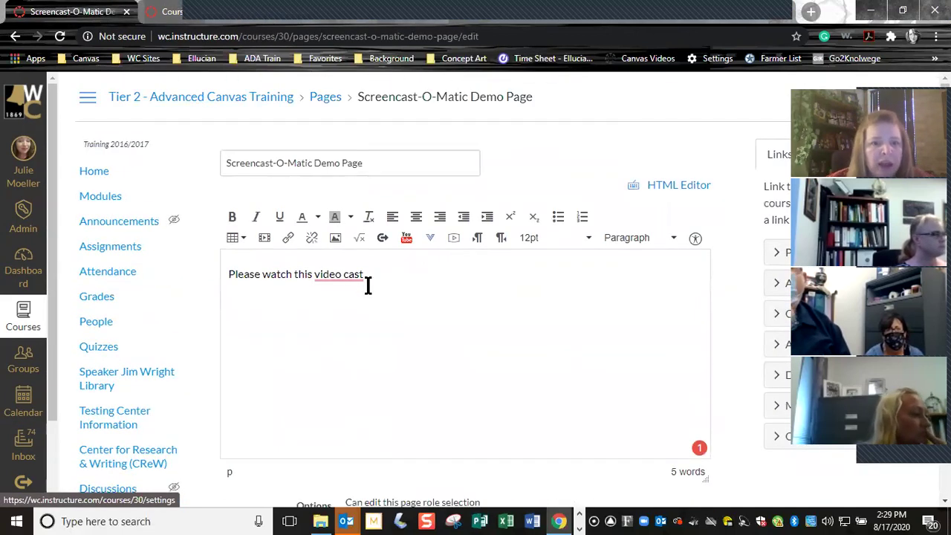
pyautogui.click(430, 239)
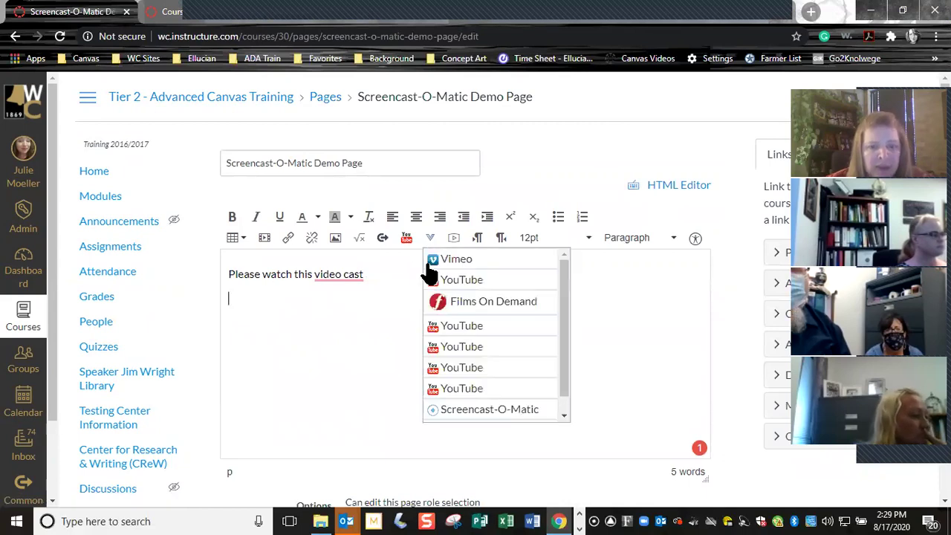
pyautogui.click(447, 412)
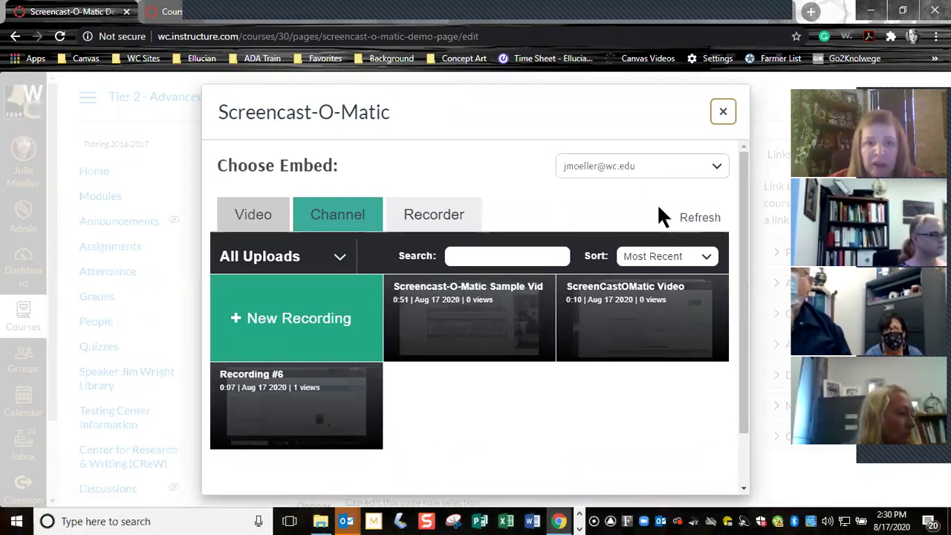
pyautogui.click(613, 167)
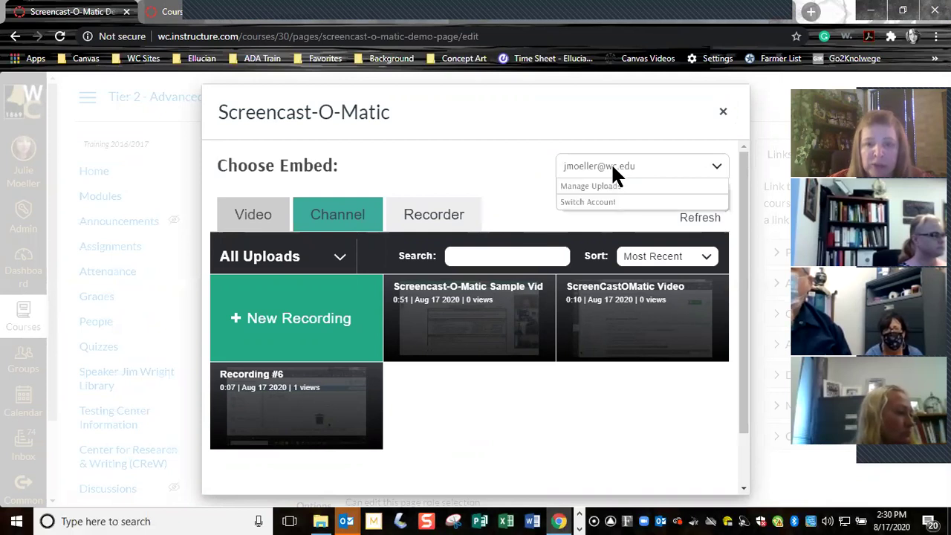
pyautogui.click(612, 167)
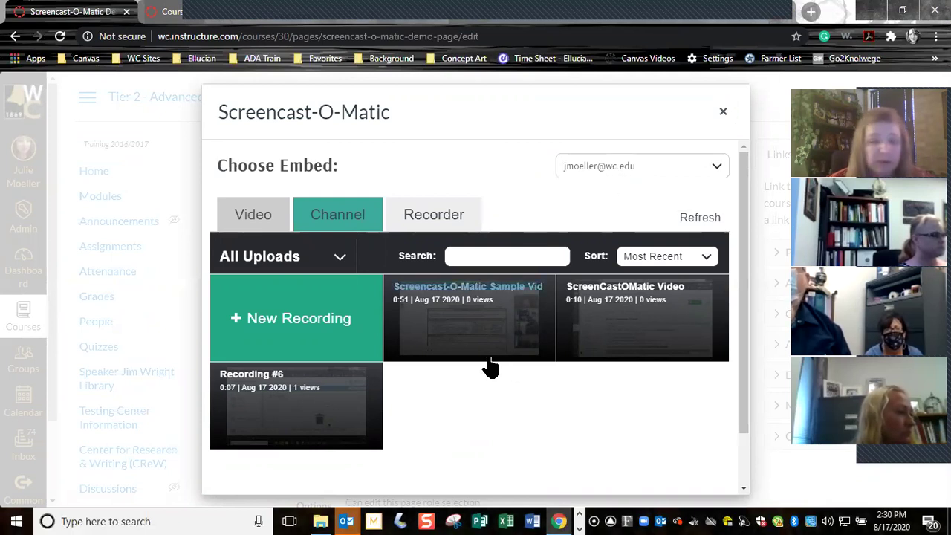
# Limit the uploads in the embed dialog to the ARTC 1313 Course channel.
pyautogui.click(329, 215)
pyautogui.click(318, 293)
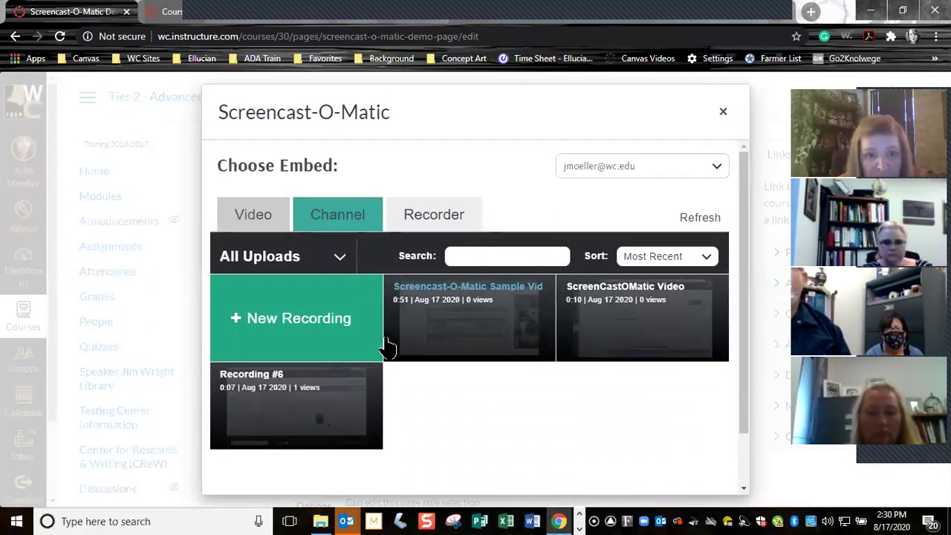
pyautogui.click(343, 260)
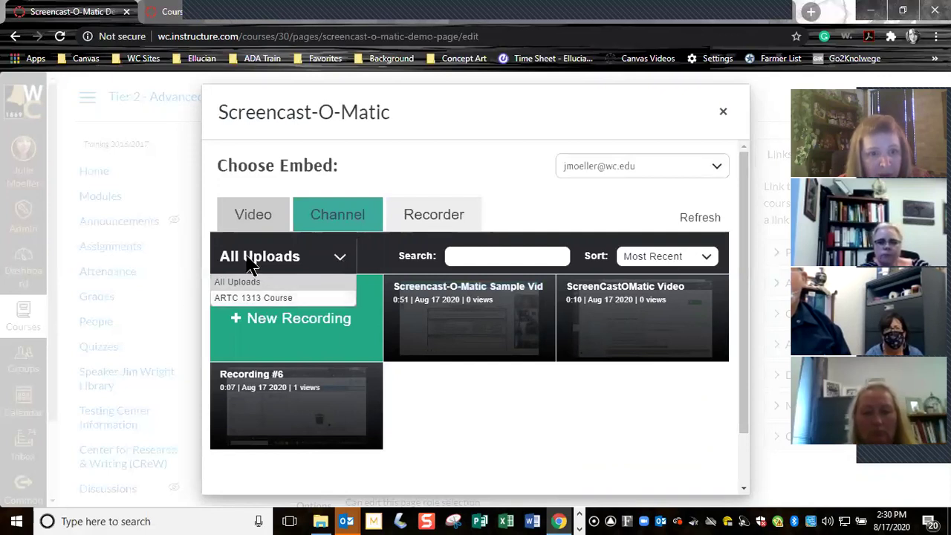
pyautogui.click(240, 299)
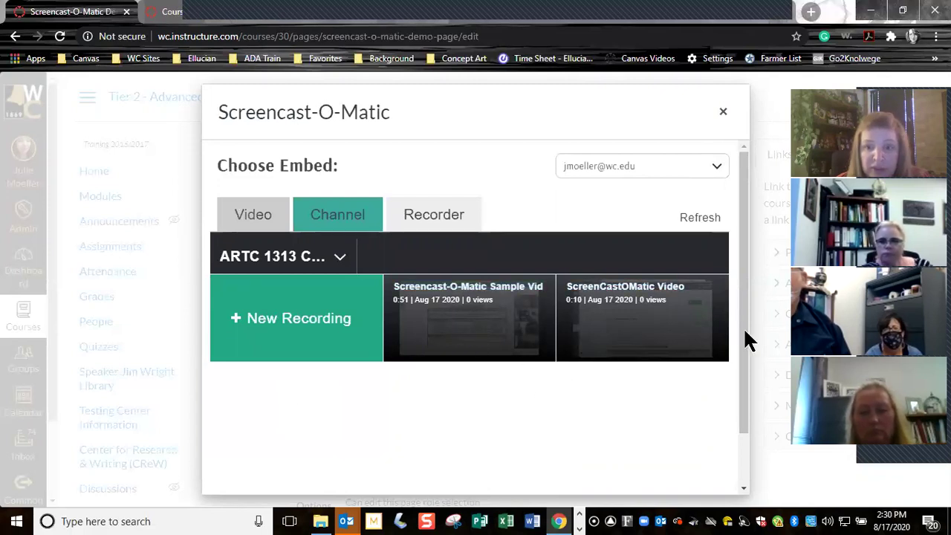
# Embed ScreenCastOMatic Video in the demo page at Large size with captions on.
pyautogui.click(624, 319)
pyautogui.scroll(-1, 562, 411)
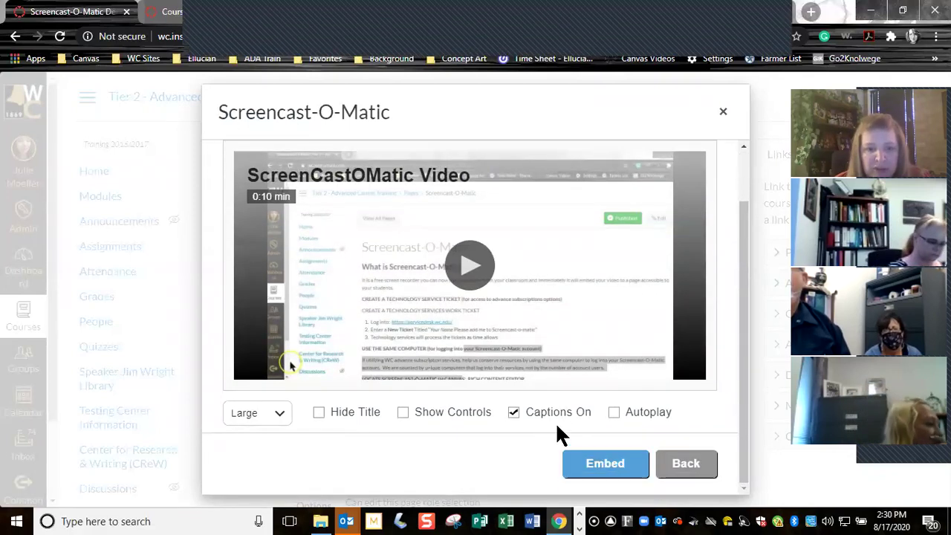
pyautogui.click(605, 466)
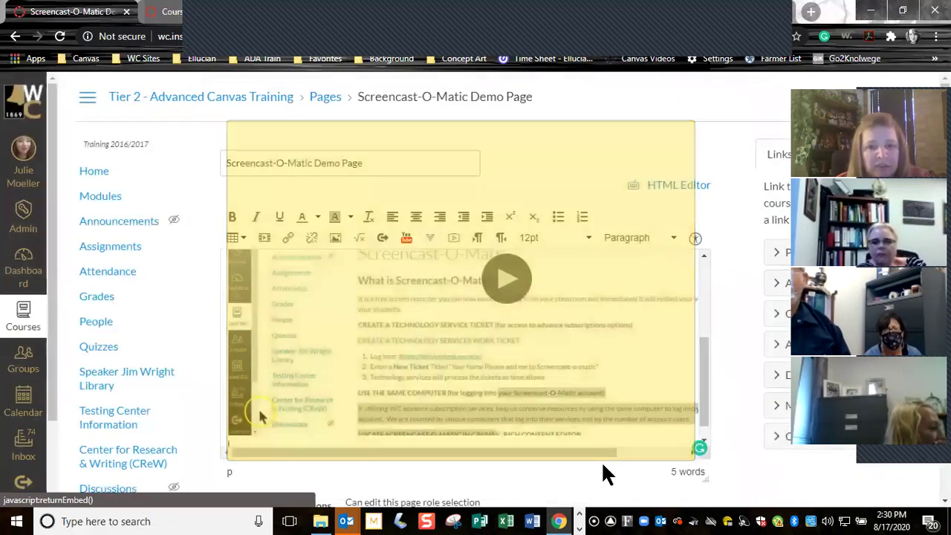
pyautogui.scroll(-1, 588, 454)
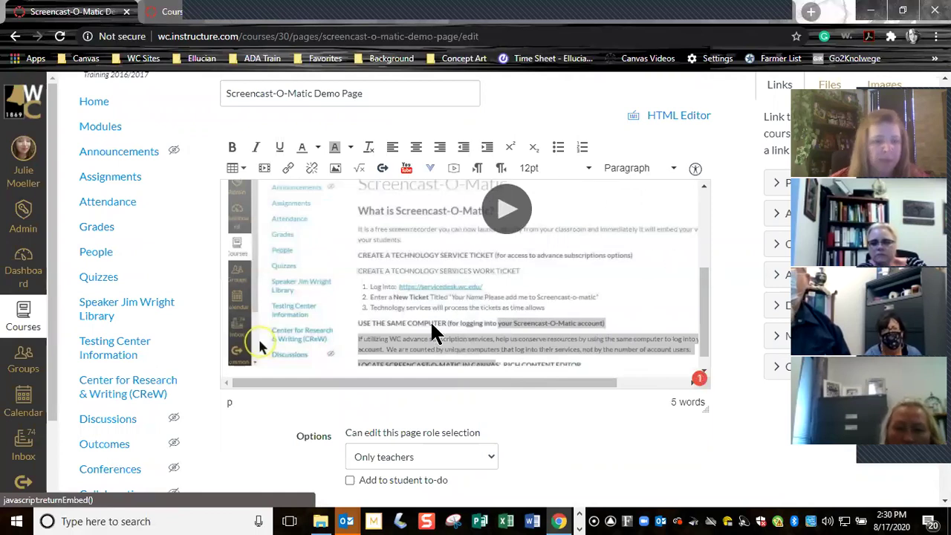
# Add the line "Transcript for this video:" directly below the embedded video in the demo page.
pyautogui.write('T')
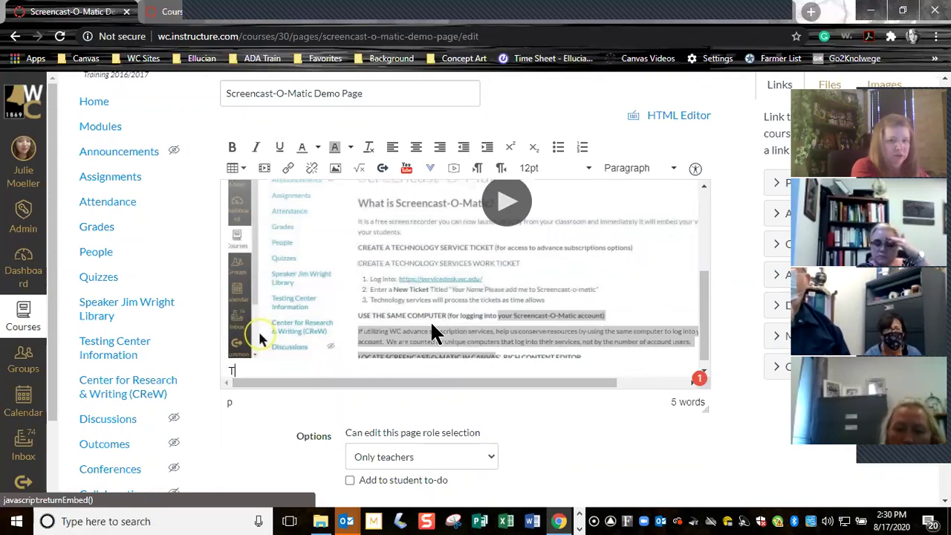
pyautogui.write('ranscript ')
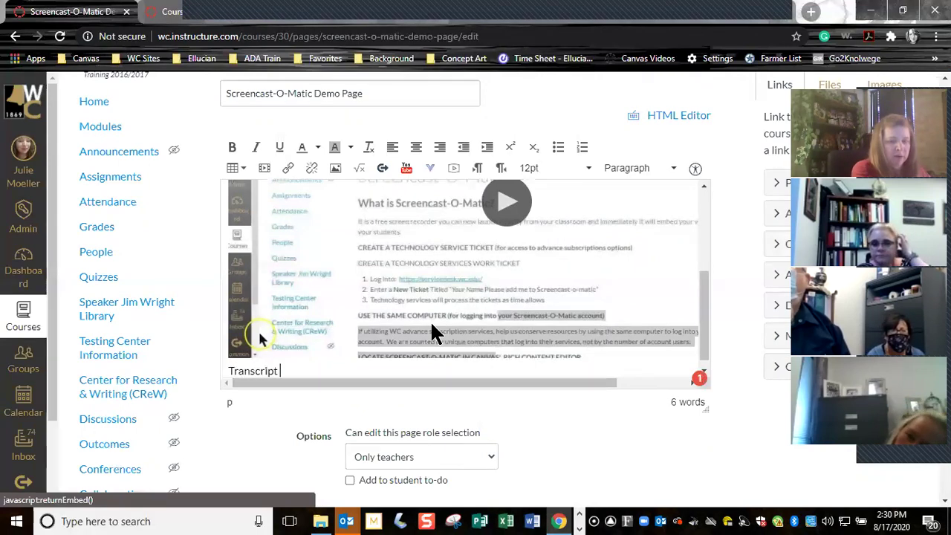
pyautogui.write('for this video:')
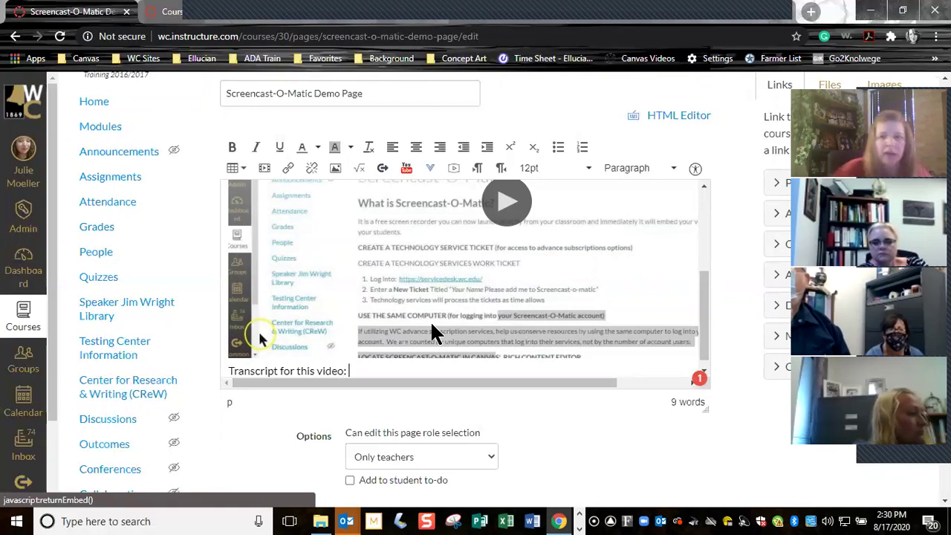
# Start a course file upload from the page editor and choose Script for Vid2.txt from the Desktop.
pyautogui.click(833, 84)
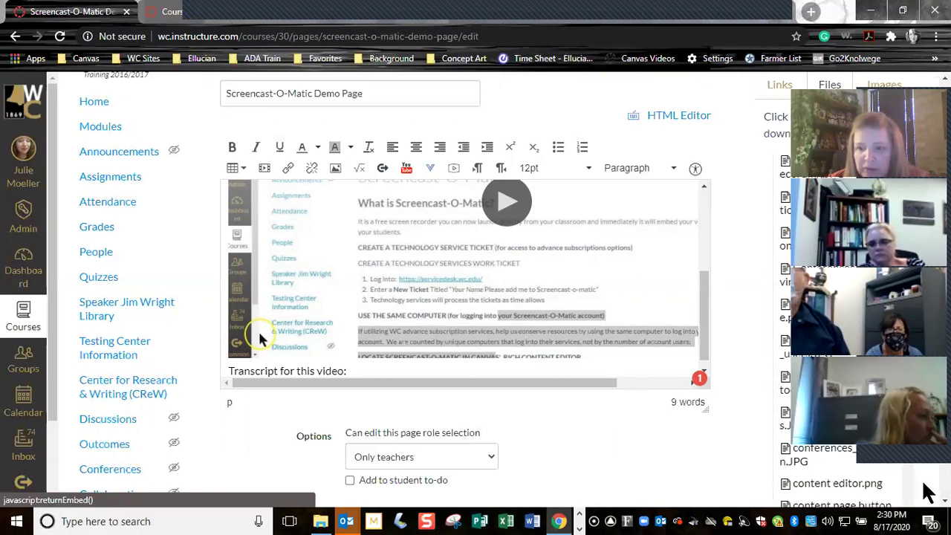
pyautogui.scroll(-5, 927, 493)
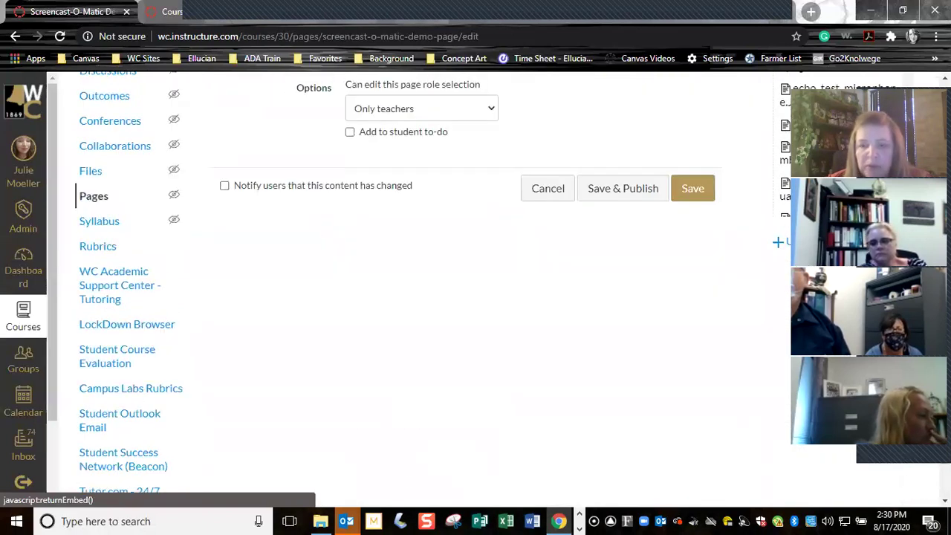
pyautogui.click(778, 242)
pyautogui.click(779, 279)
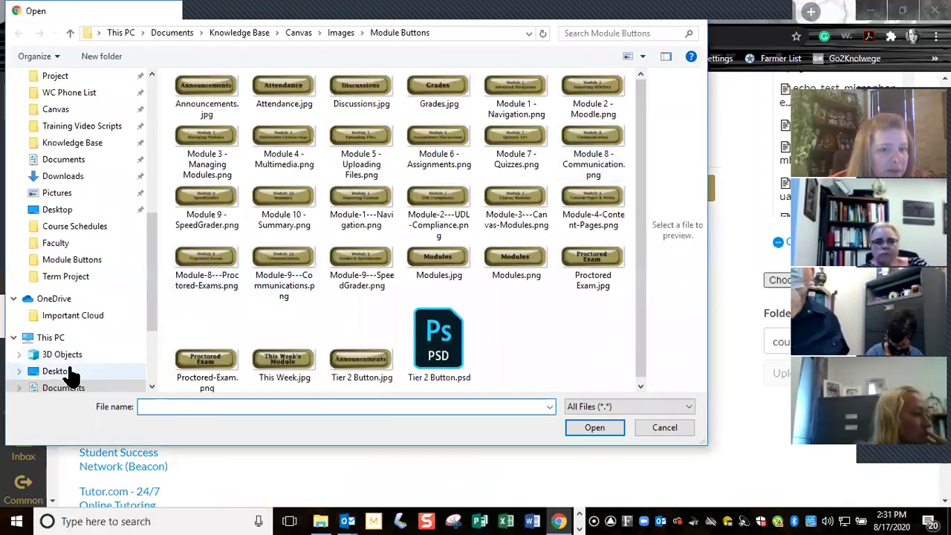
pyautogui.click(72, 372)
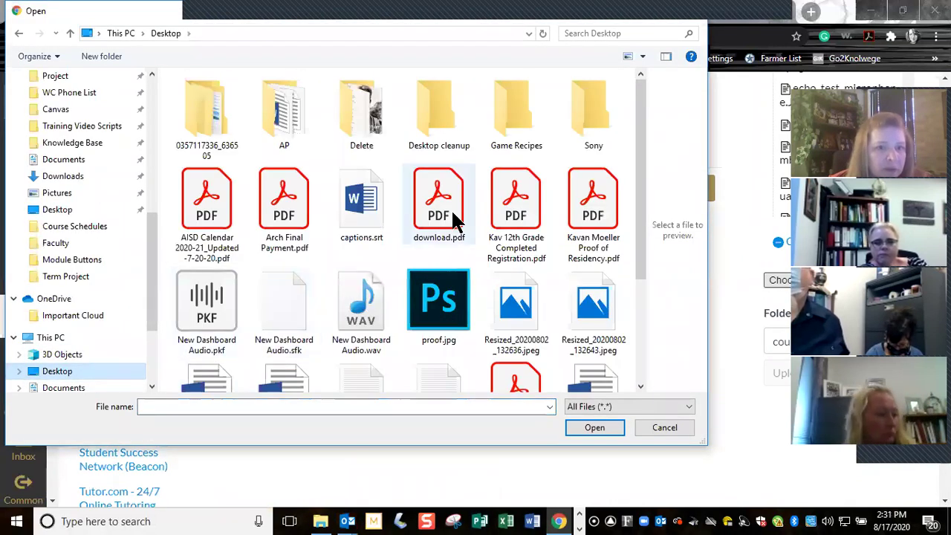
pyautogui.scroll(-3, 462, 228)
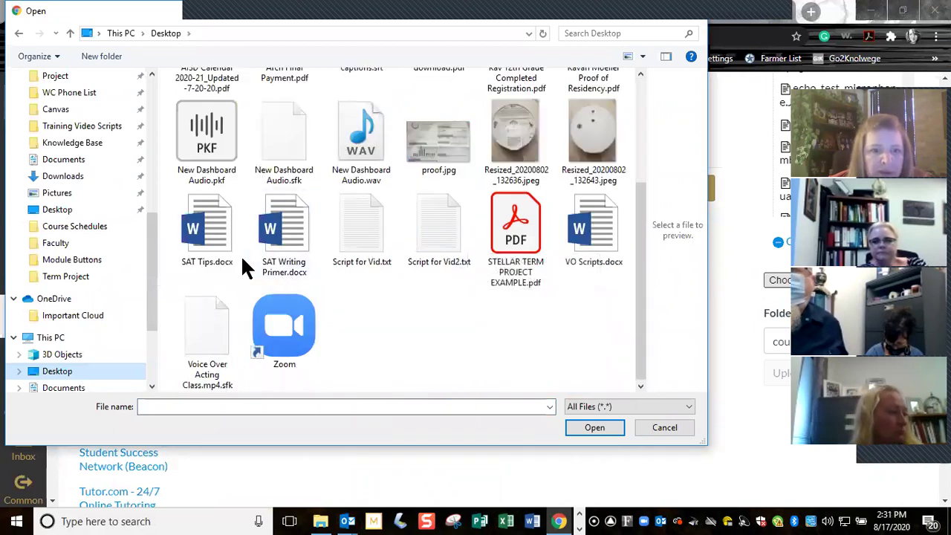
pyautogui.scroll(3, 356, 243)
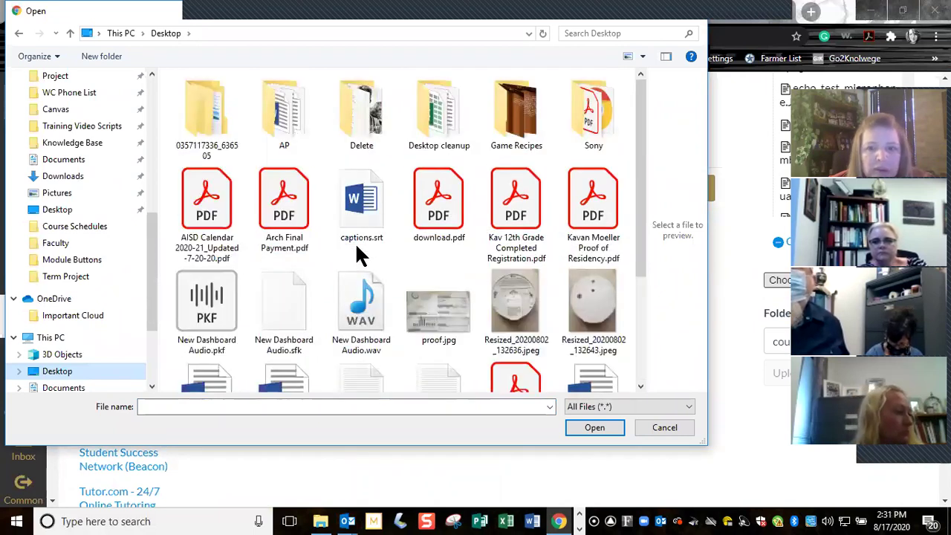
pyautogui.scroll(-3, 356, 249)
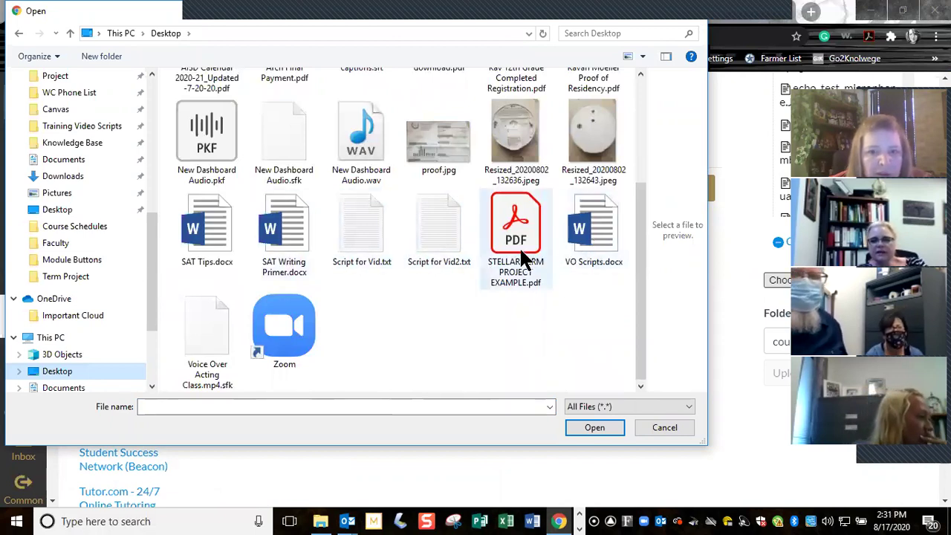
pyautogui.click(448, 253)
pyautogui.click(587, 426)
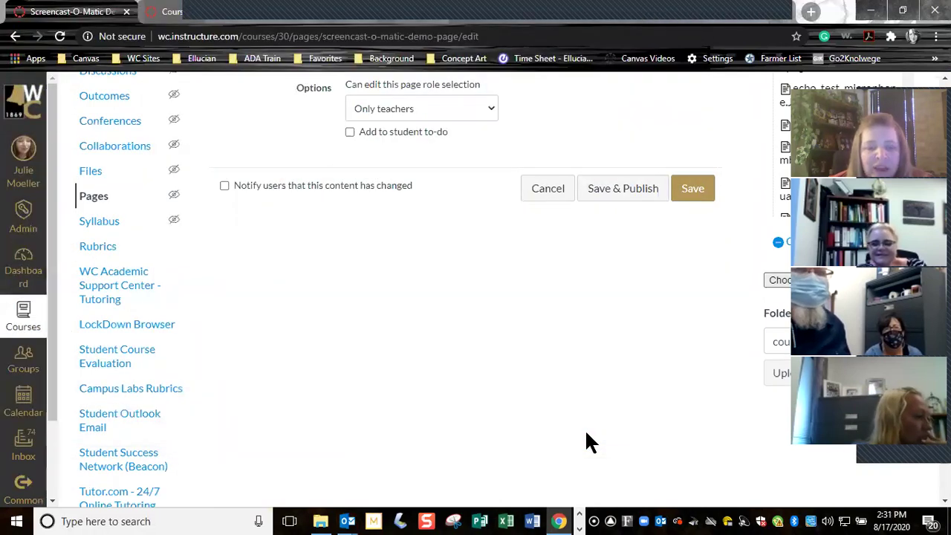
# Upload Script for Vid2.txt as a link after the transcript text and save the demo page without publishing.
pyautogui.scroll(2, 617, 327)
pyautogui.scroll(-2, 639, 313)
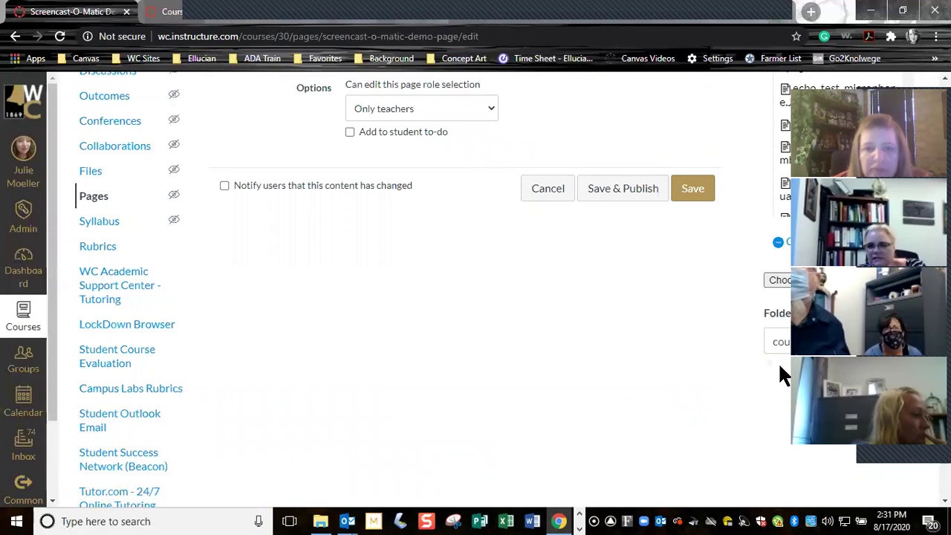
pyautogui.scroll(5, 699, 320)
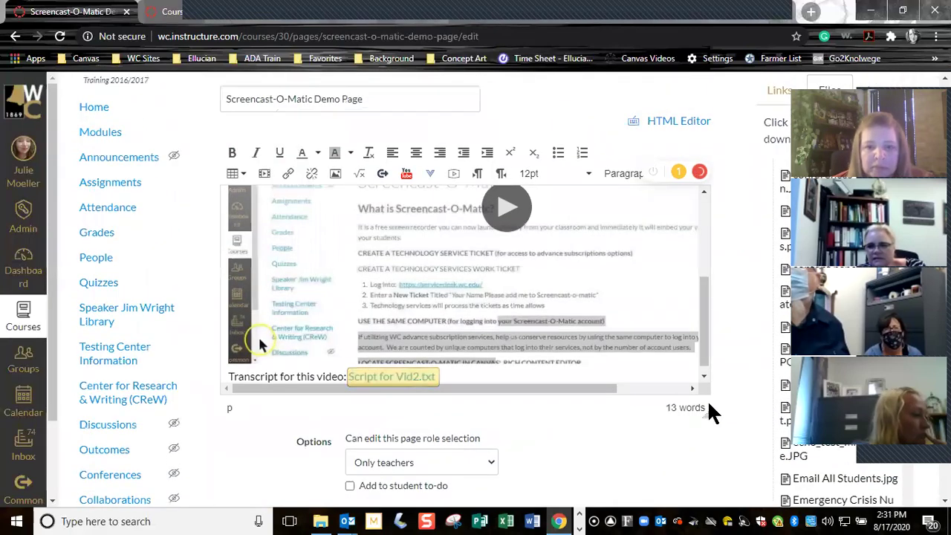
pyautogui.scroll(-1, 708, 446)
pyautogui.click(701, 480)
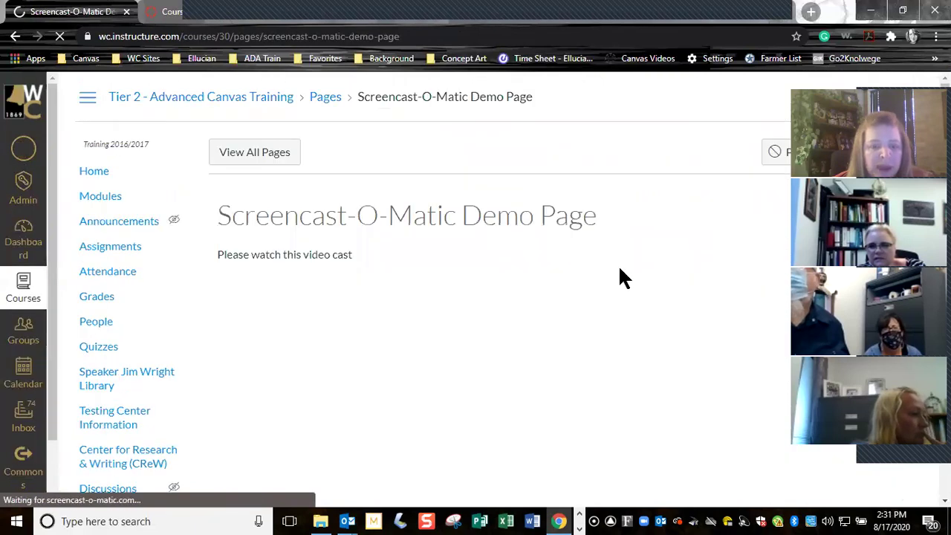
# Play the embedded ScreenCastOMatic Video on the saved page with closed captions on, and pause it.
pyautogui.scroll(-2, 623, 275)
pyautogui.scroll(-1, 628, 296)
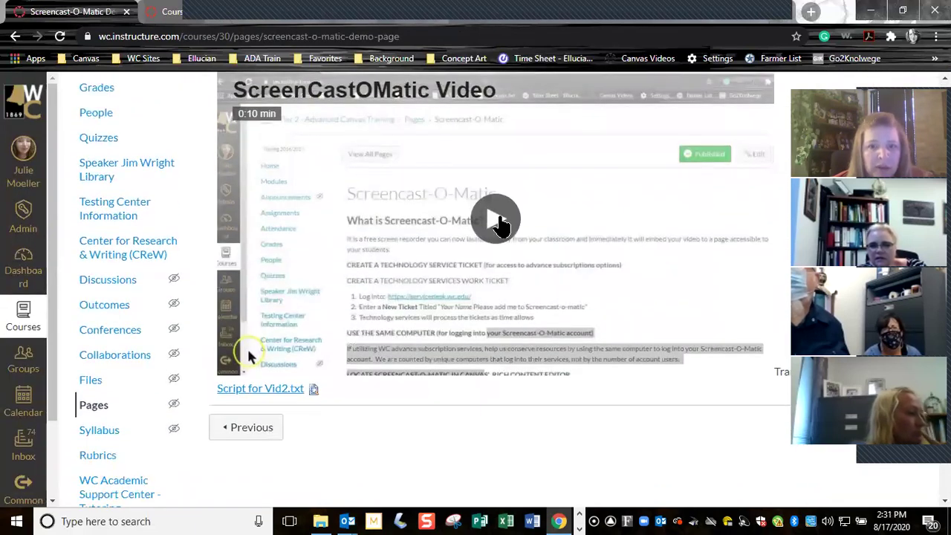
pyautogui.click(496, 221)
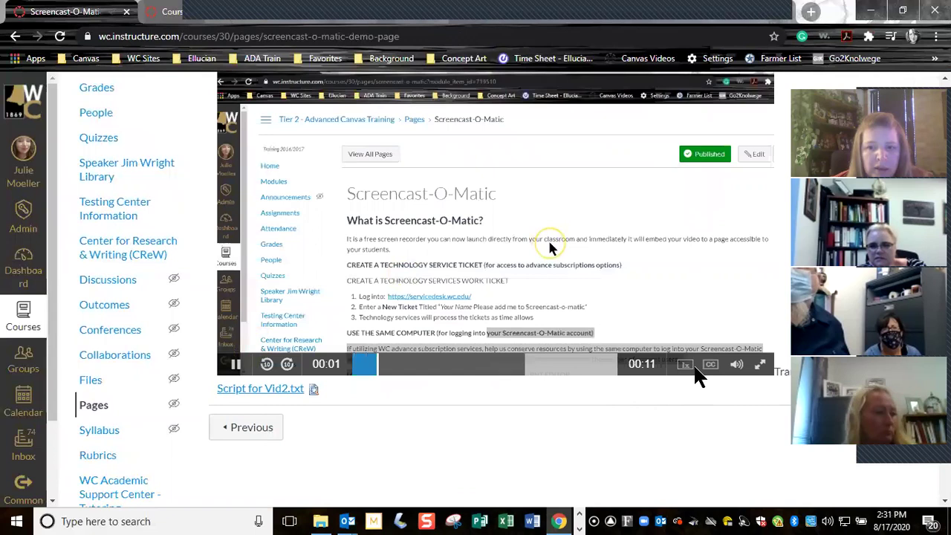
pyautogui.click(709, 365)
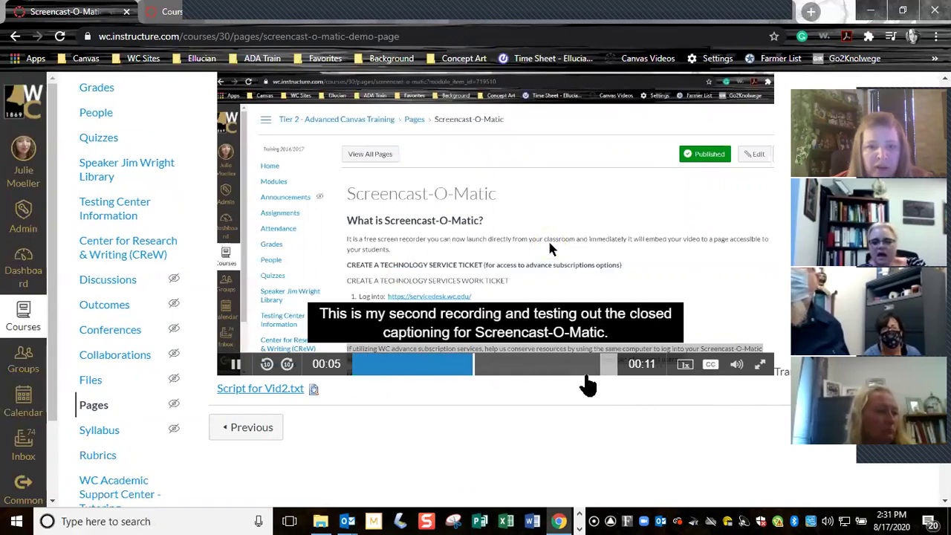
pyautogui.click(235, 366)
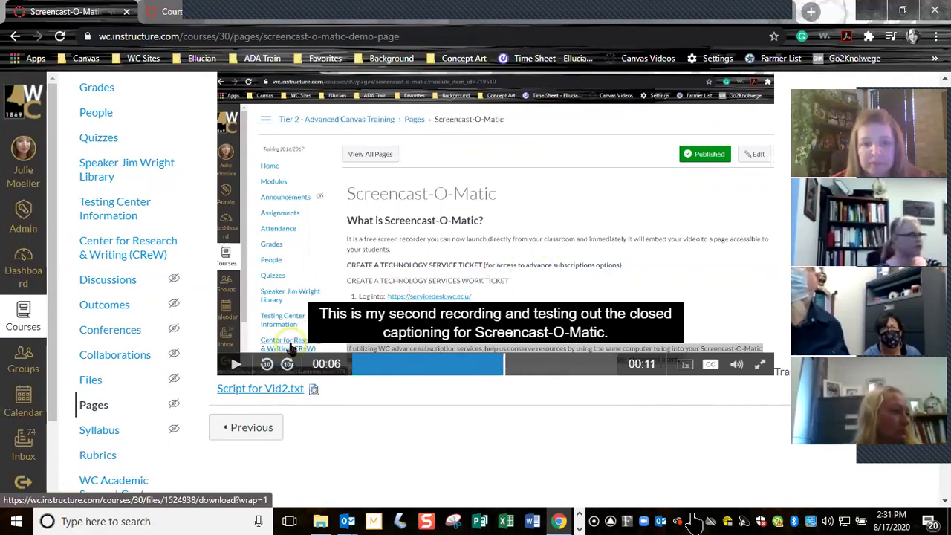
pyautogui.scroll(2, 643, 452)
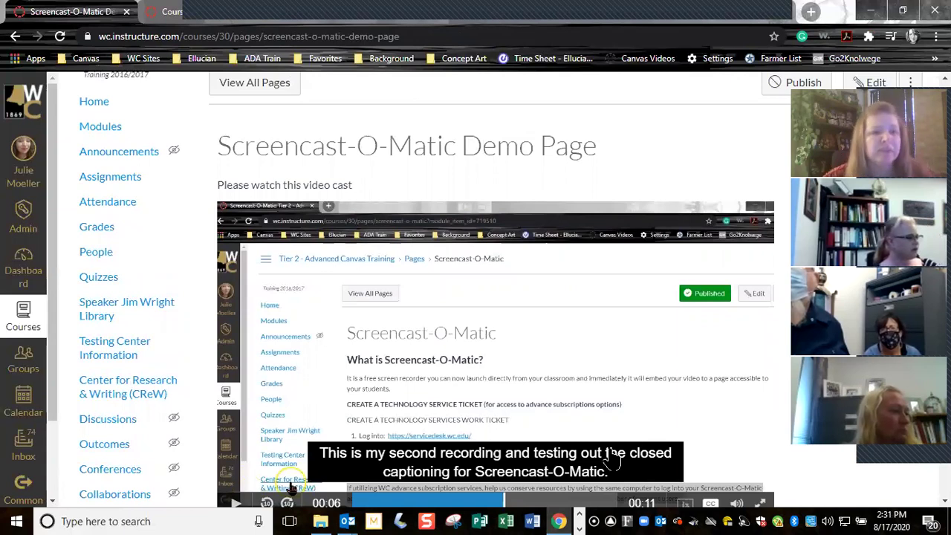
pyautogui.scroll(1, 483, 379)
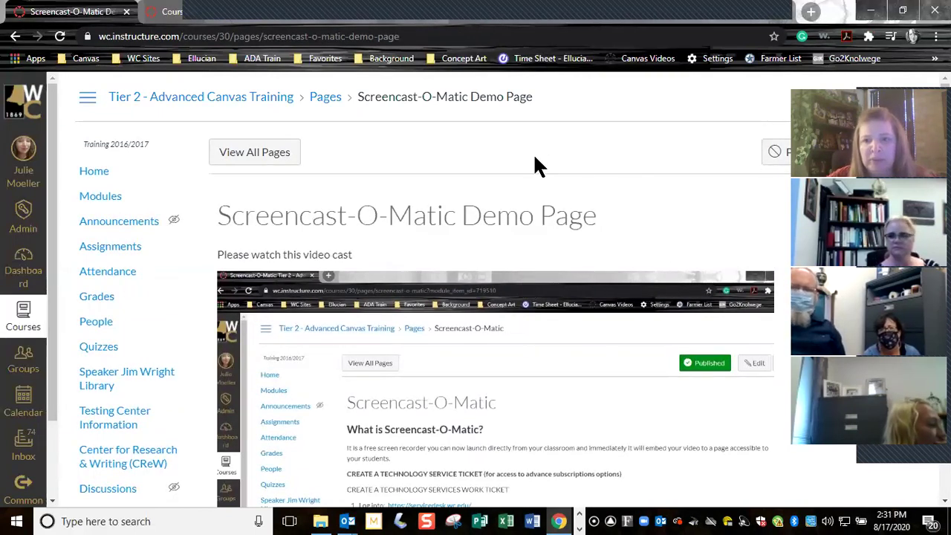
# Reopen the demo page for editing with its additional embed tools listed, and check the Snagit capture window.
pyautogui.click(868, 152)
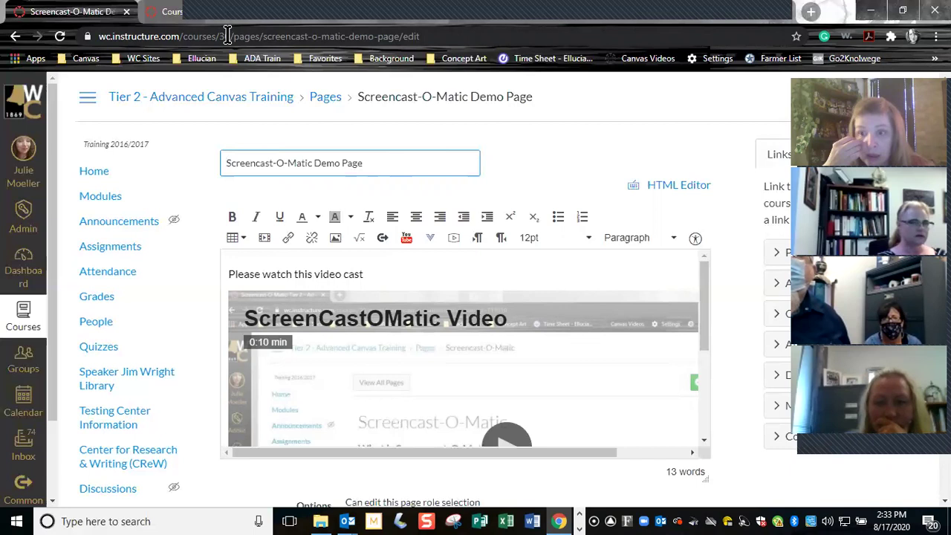
pyautogui.click(428, 239)
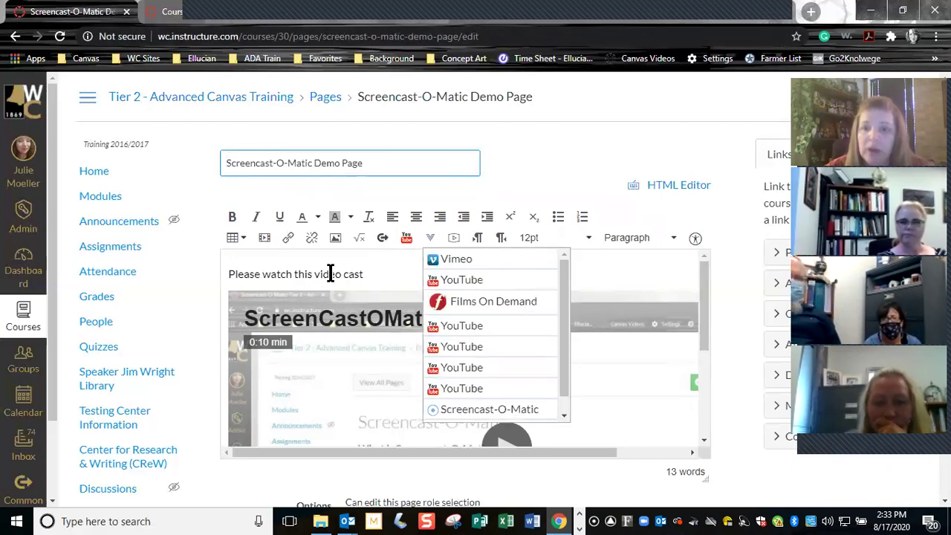
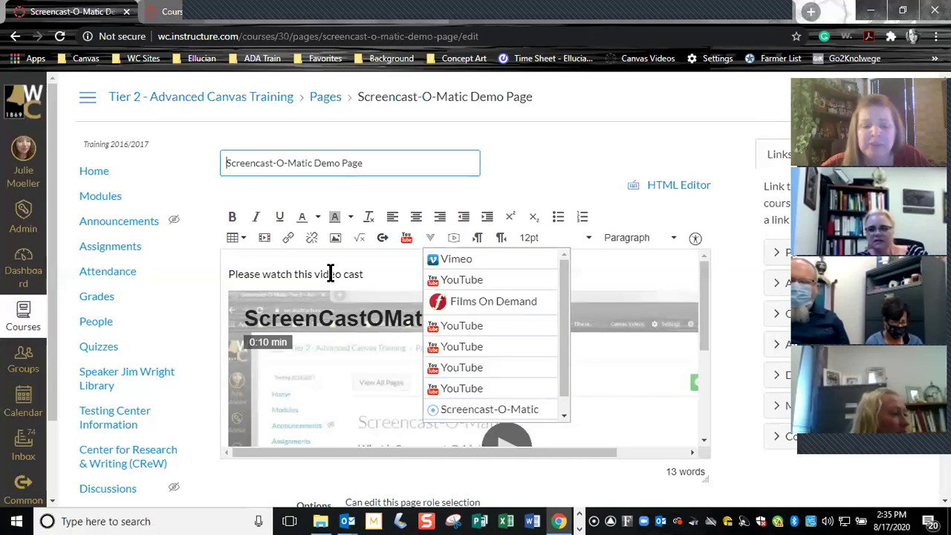
pyautogui.click(427, 521)
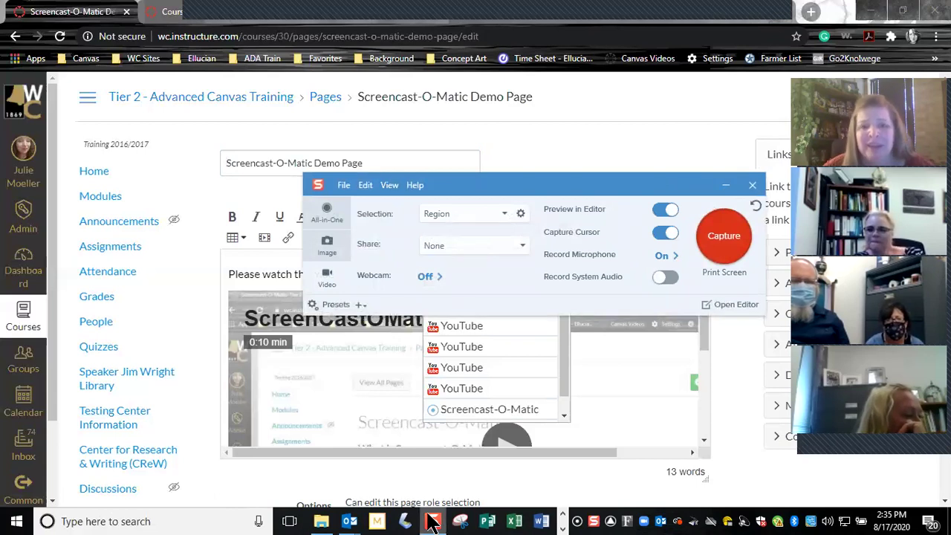
pyautogui.click(753, 185)
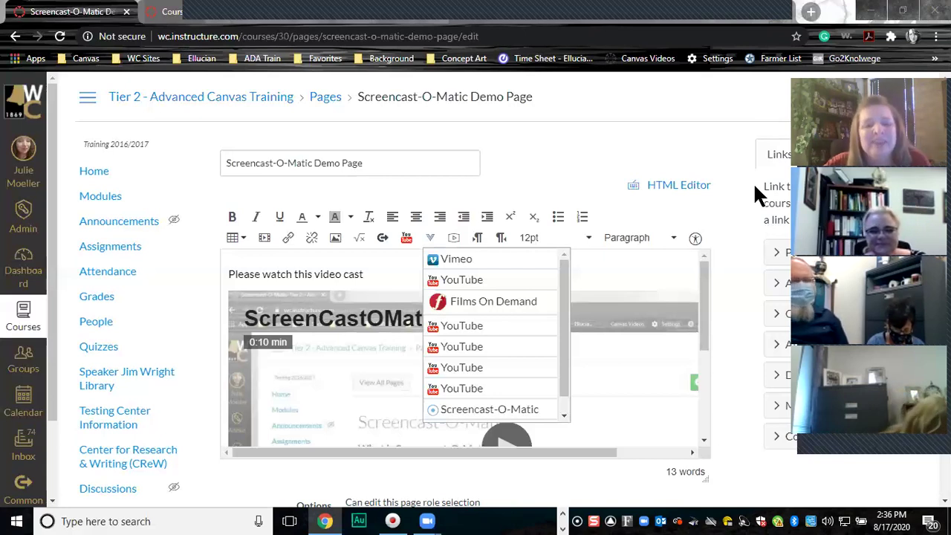
# Launch the Screencast-O-Matic embed tool, check its Recorder embed option, and return to the uploads.
pyautogui.click(431, 240)
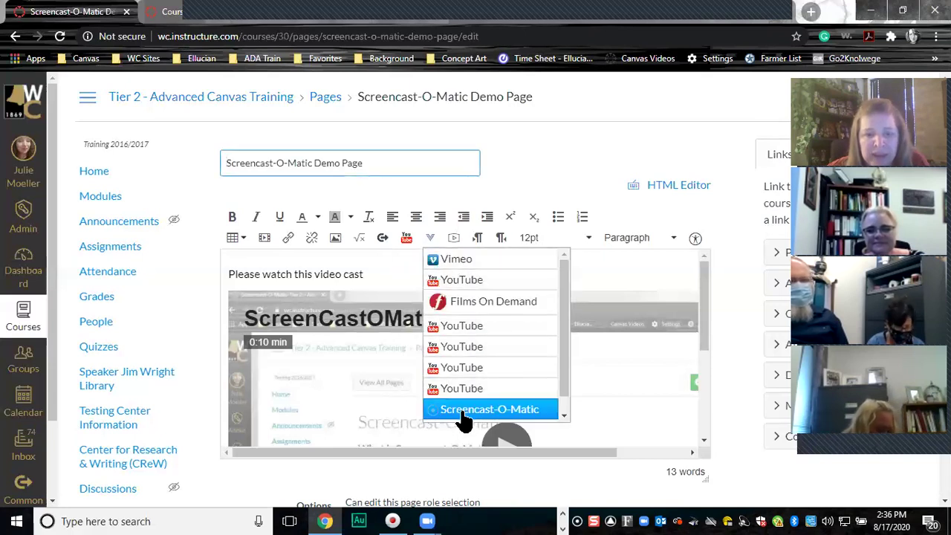
pyautogui.click(461, 411)
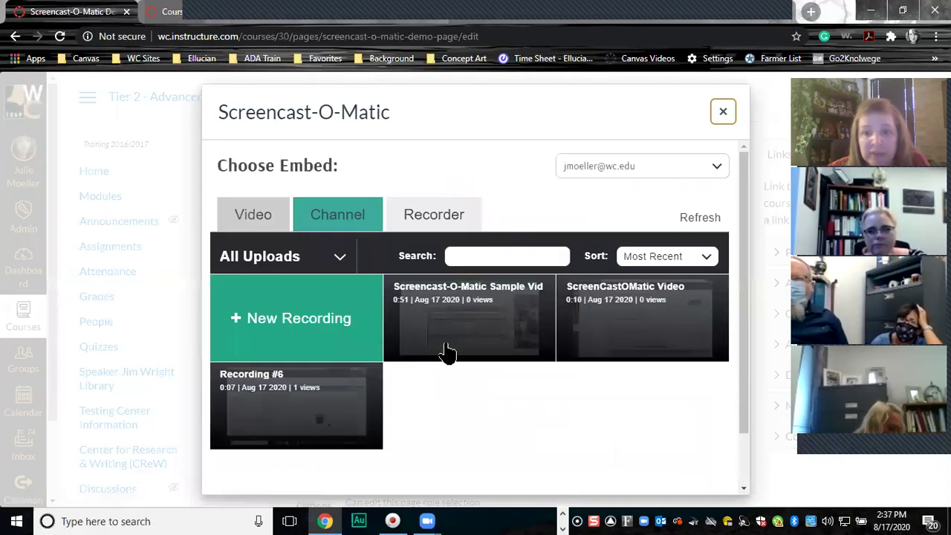
pyautogui.click(444, 223)
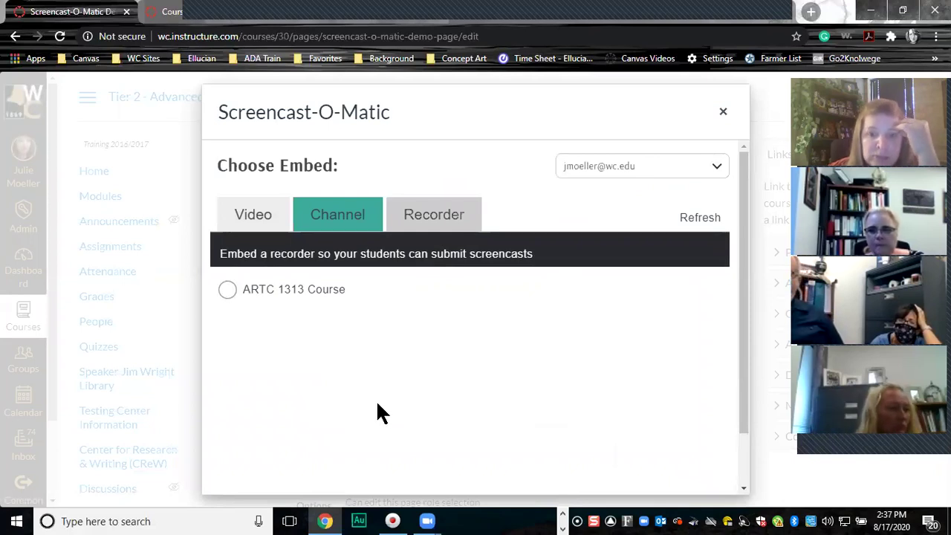
pyautogui.click(348, 225)
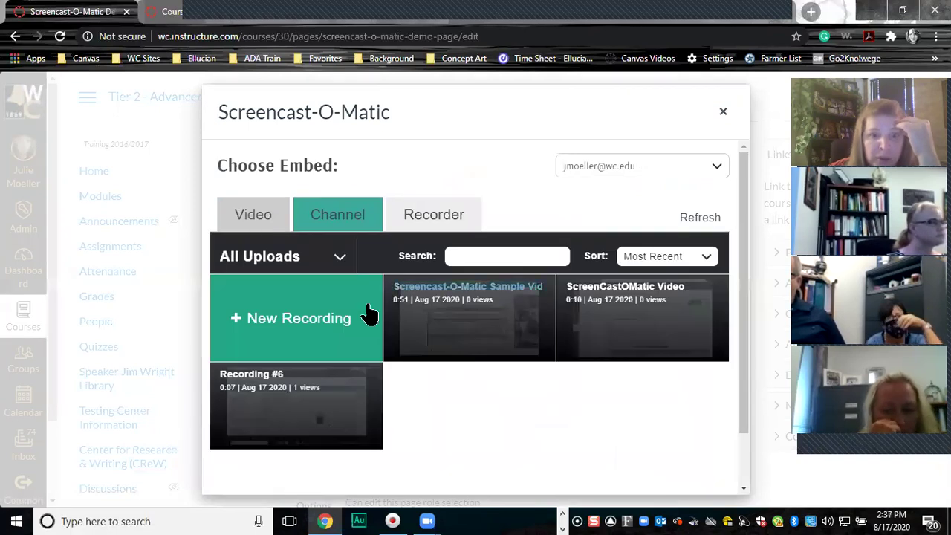
pyautogui.click(297, 326)
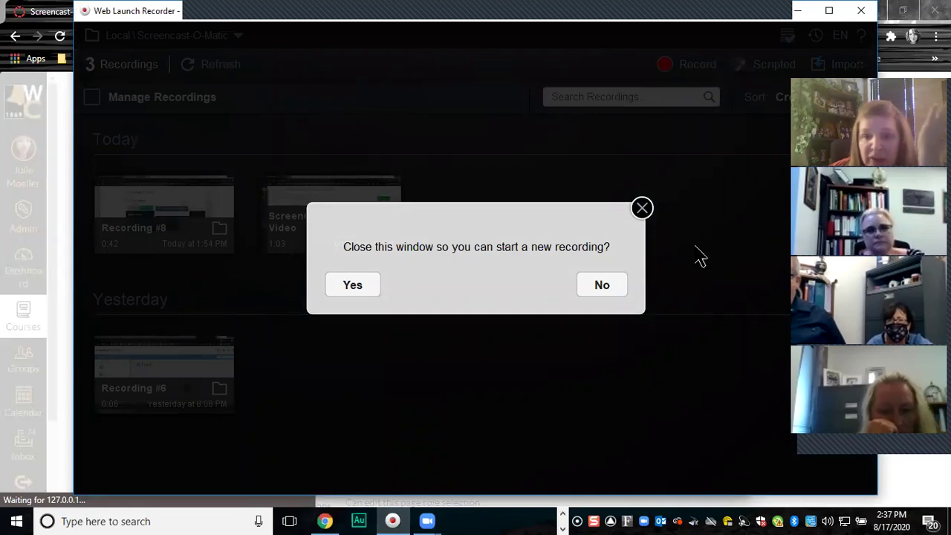
pyautogui.click(643, 207)
pyautogui.click(861, 12)
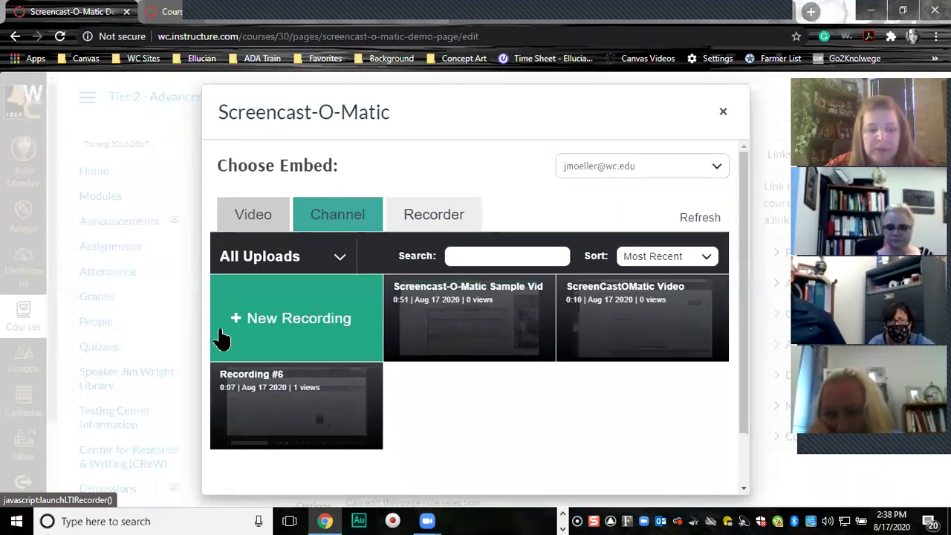
# Set up a new recording from the Screencast-O-Matic recordings window and try to enable recording of computer sounds.
pyautogui.click(393, 518)
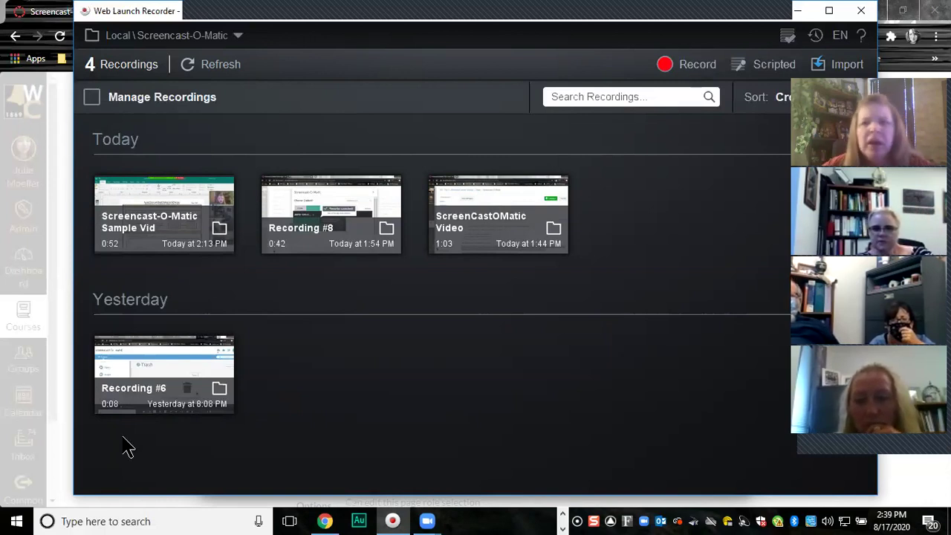
pyautogui.click(695, 82)
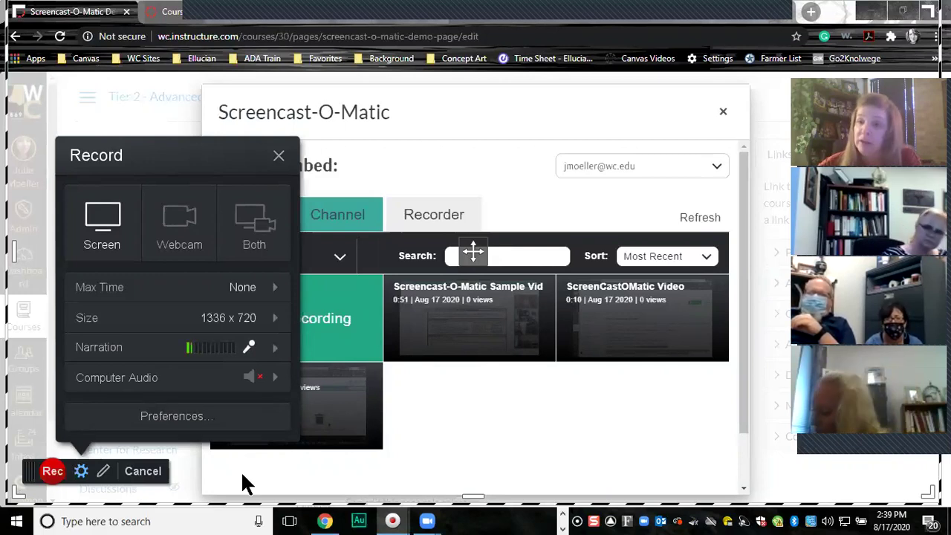
pyautogui.click(274, 378)
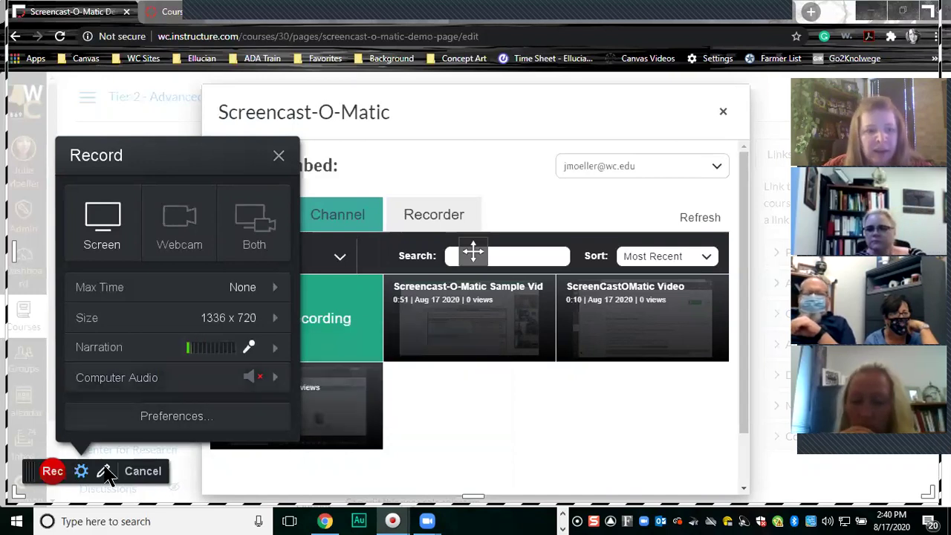
pyautogui.click(81, 471)
pyautogui.click(81, 471)
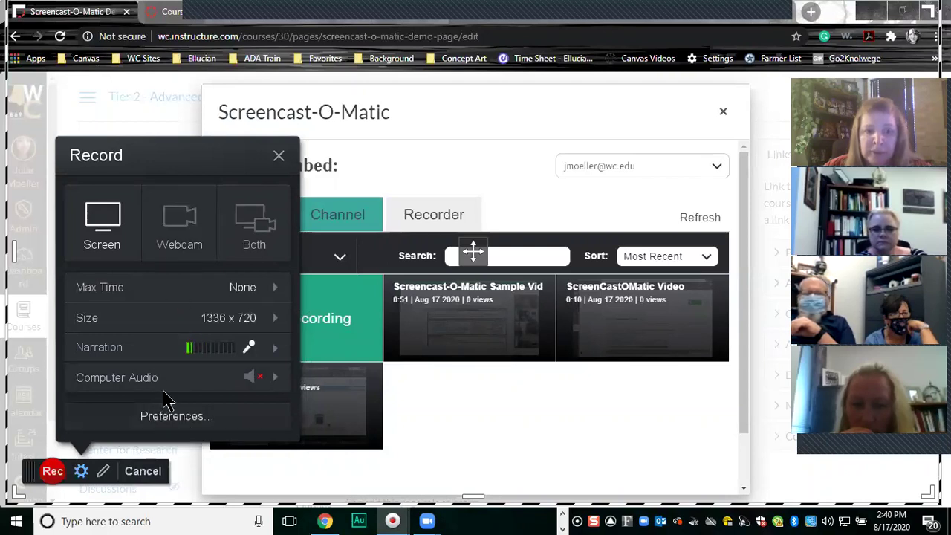
pyautogui.click(276, 377)
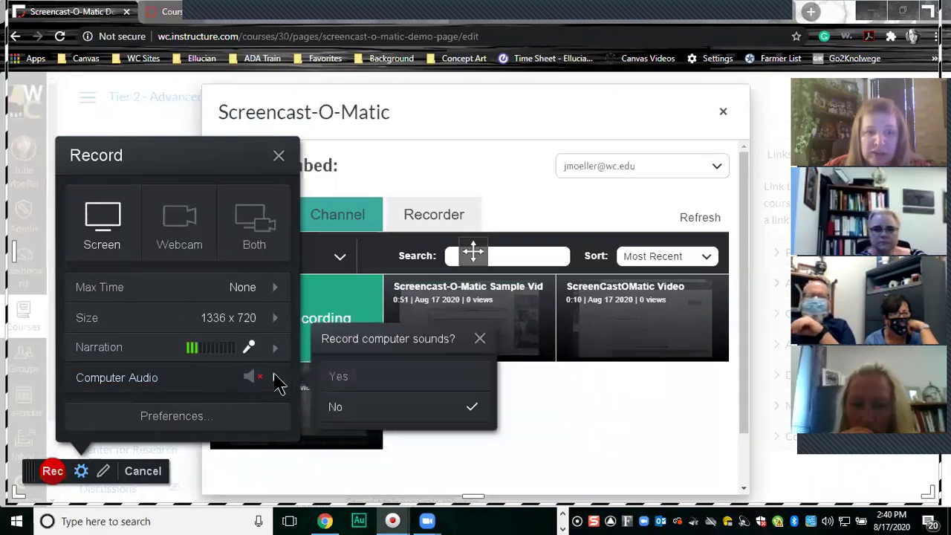
pyautogui.click(338, 379)
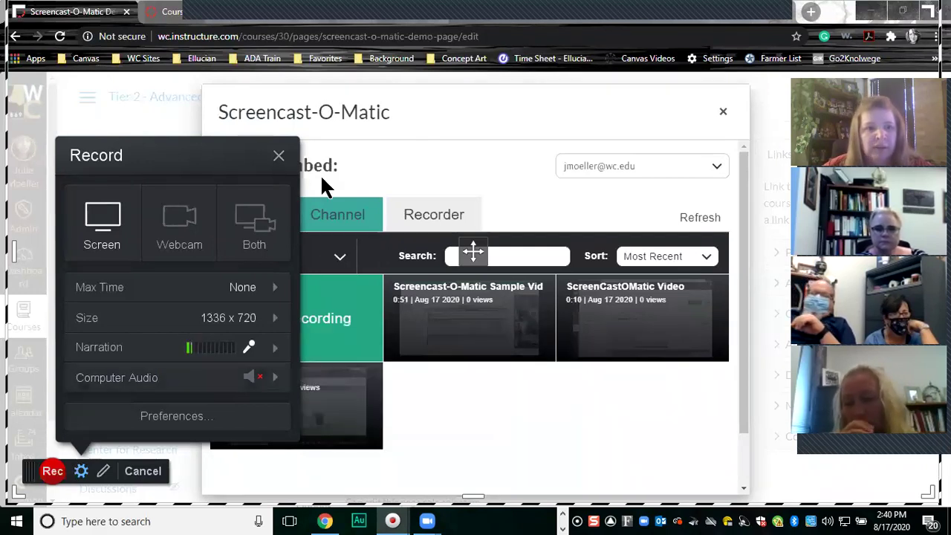
pyautogui.click(280, 155)
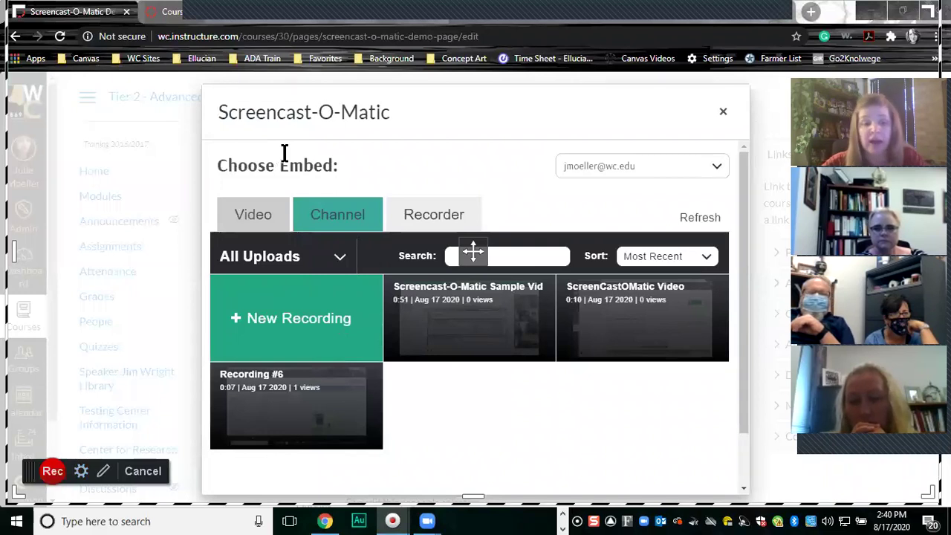